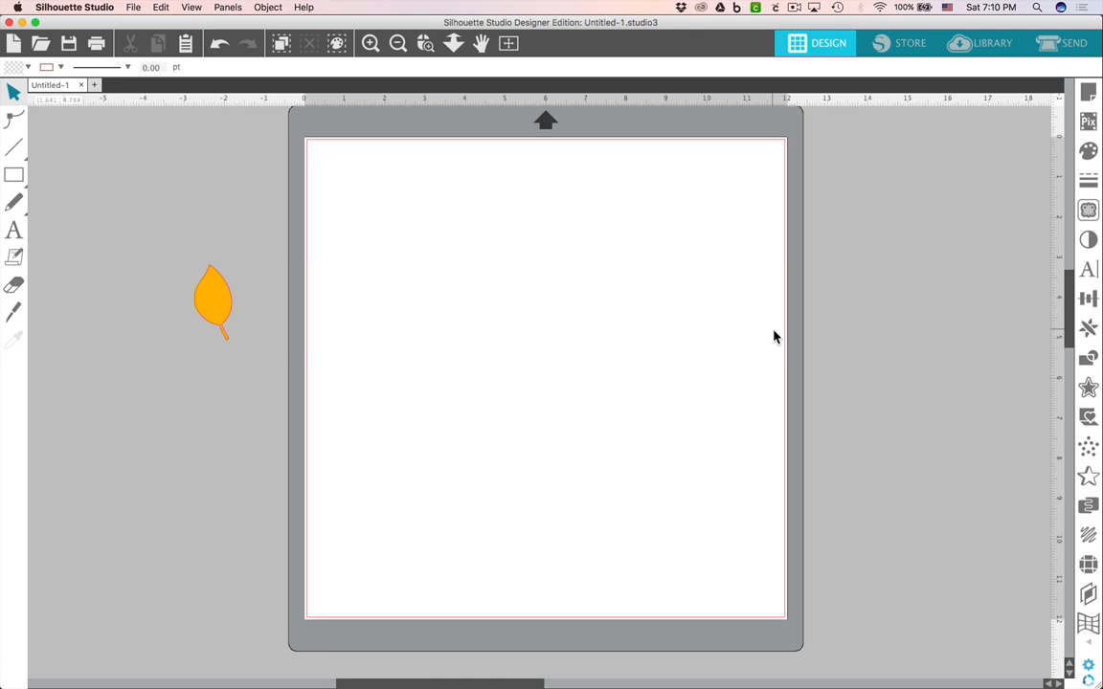
Add a text object reading FALL on the cutting mat with the Text tool.
left_click(14, 230)
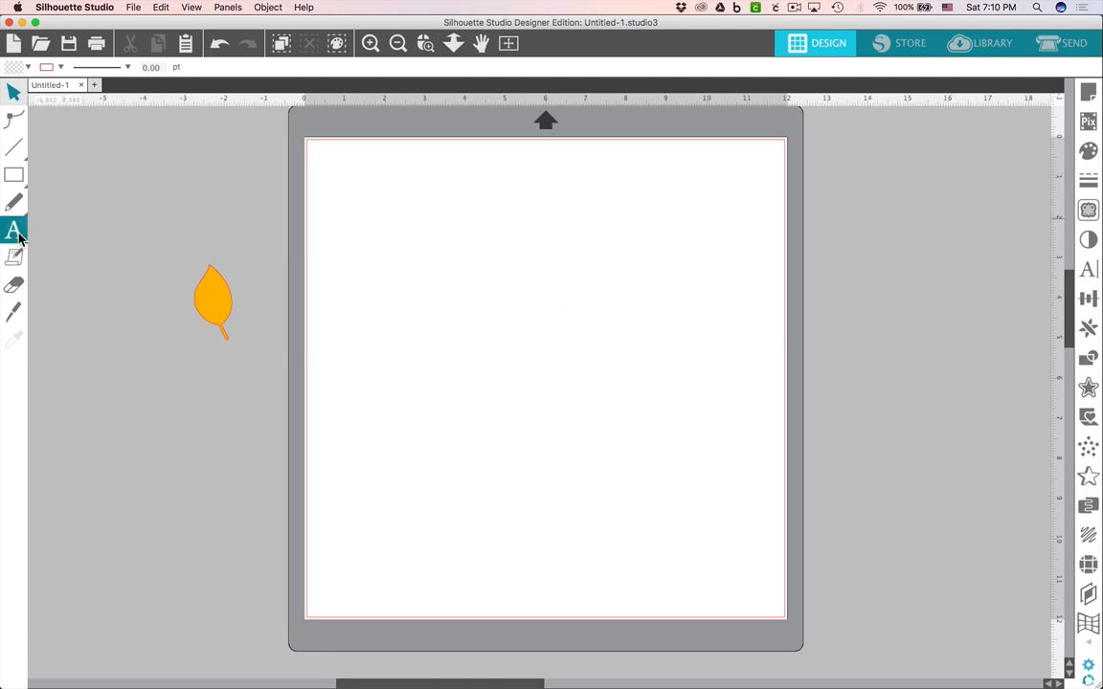
left_click(453, 306)
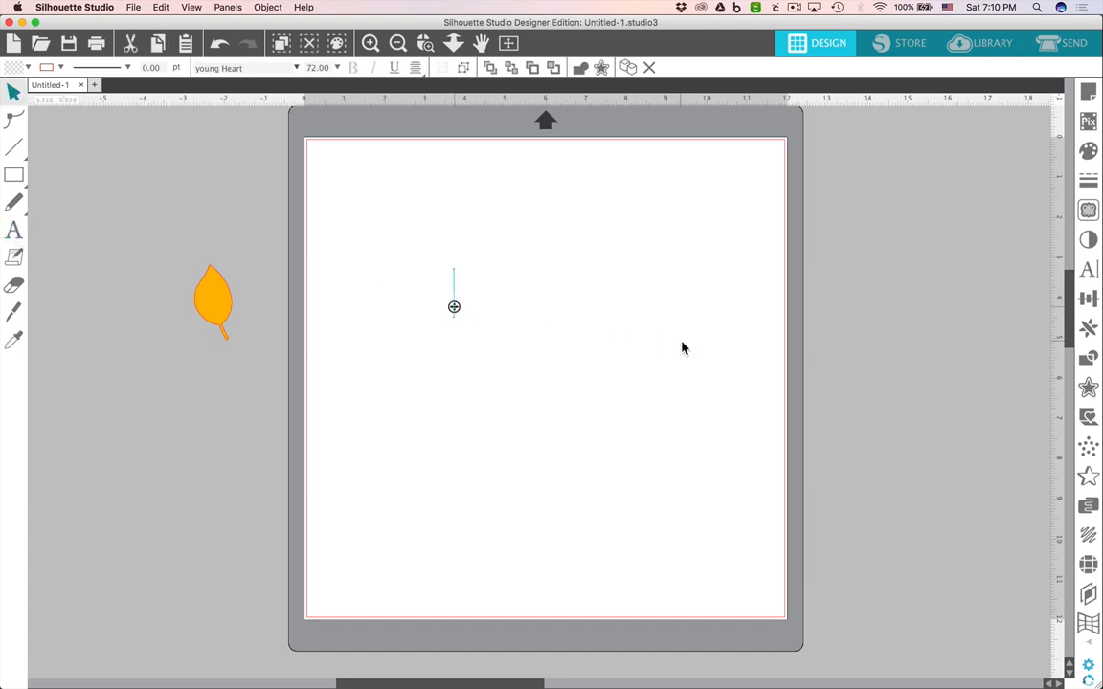
type("FALL")
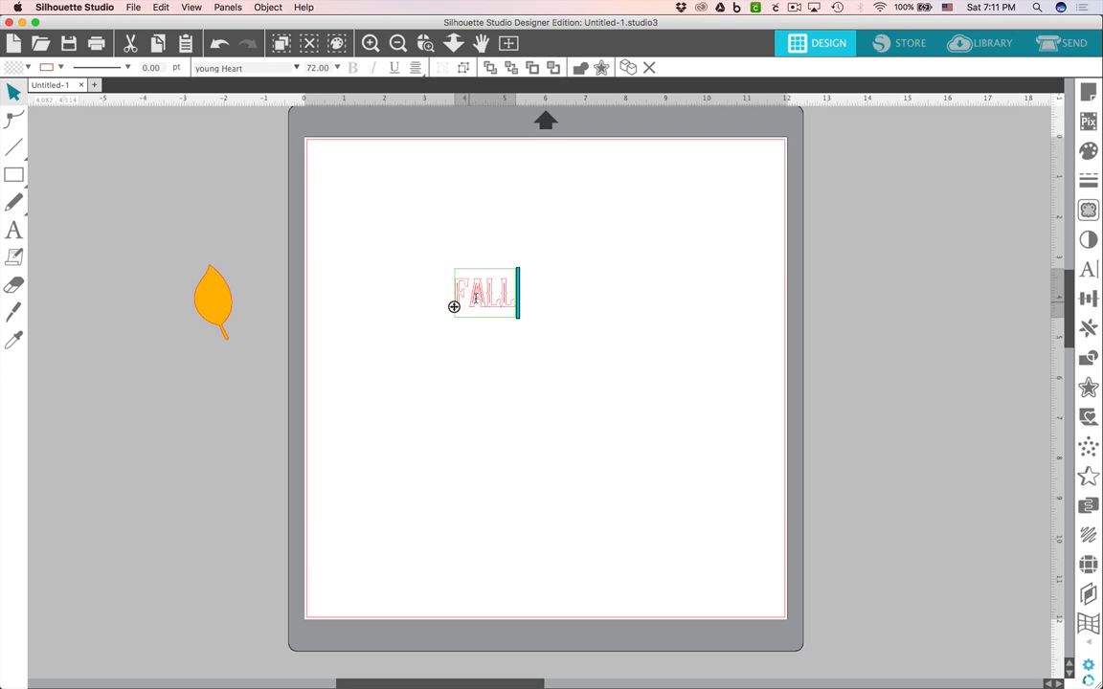
key("Escape")
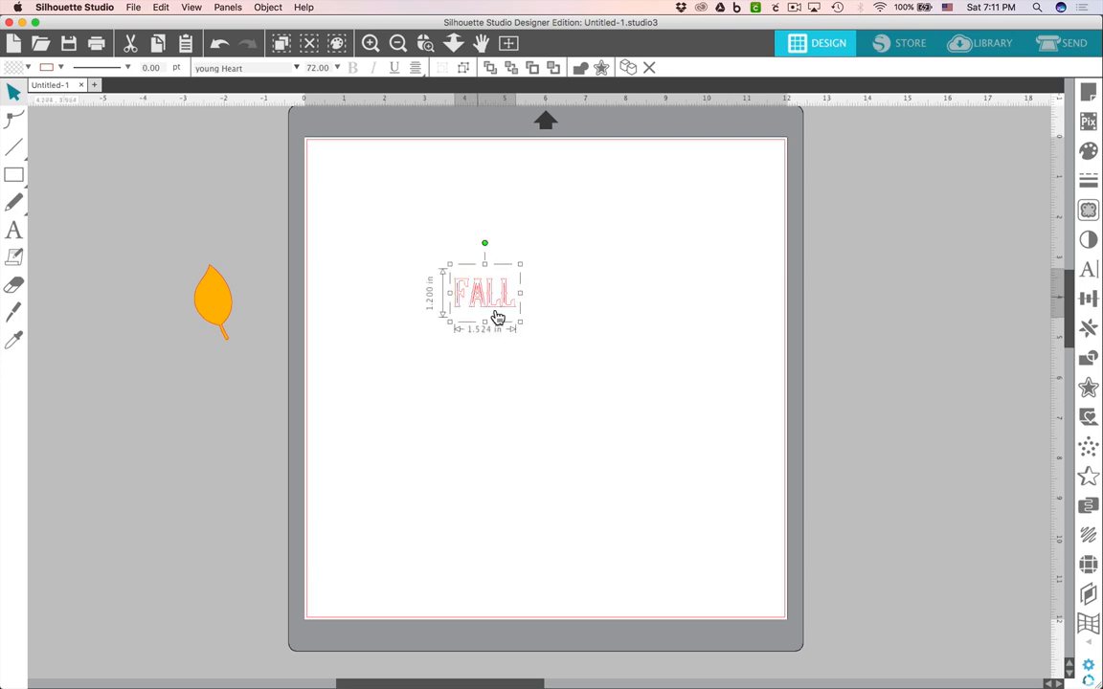
Enlarge the FALL text proportionally to about 7.6 by 6 inches.
left_click_drag(521, 324, 668, 379)
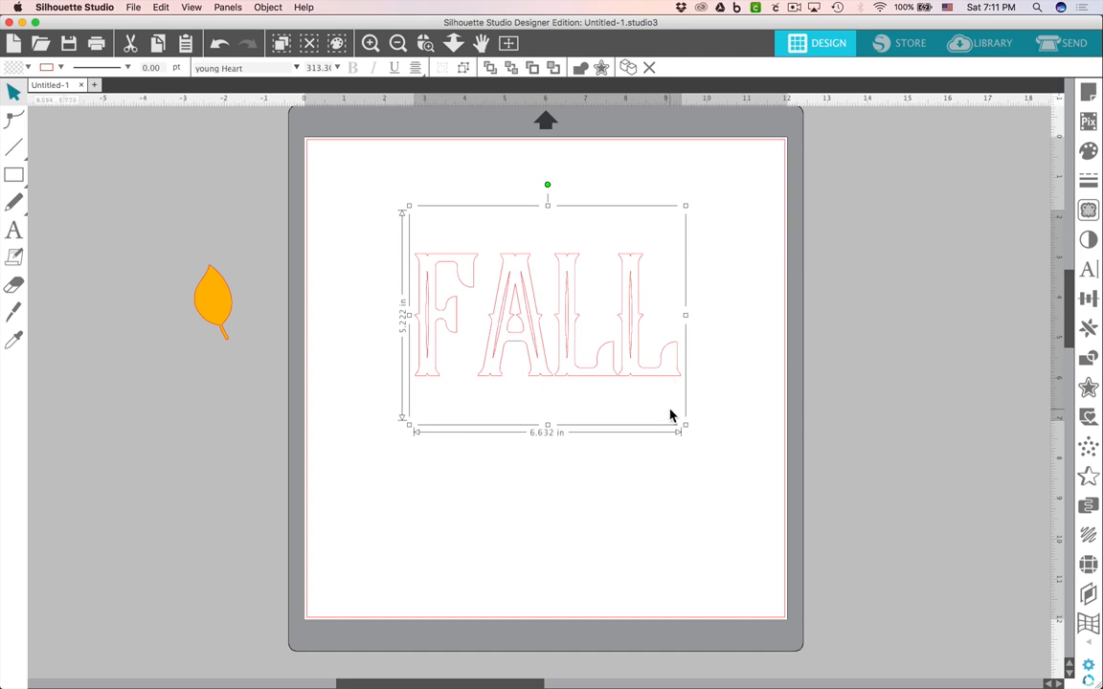
left_click_drag(686, 430, 716, 454)
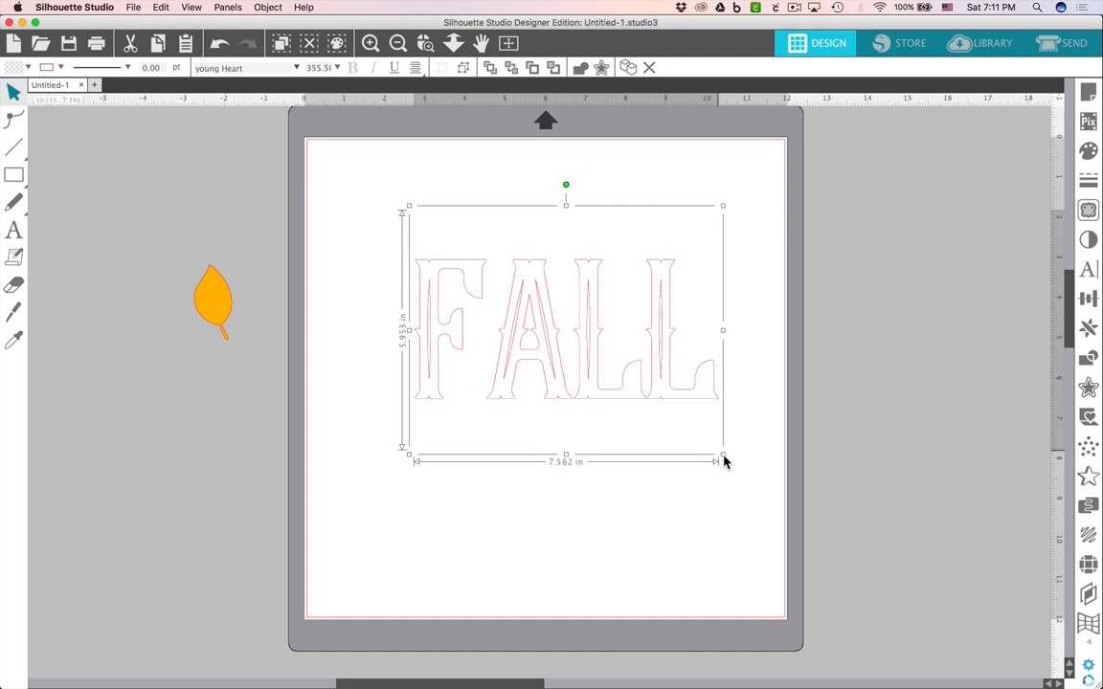
Shift the FALL text slightly and ungroup it into separate letters.
left_click_drag(674, 400, 660, 395)
right_click(661, 391)
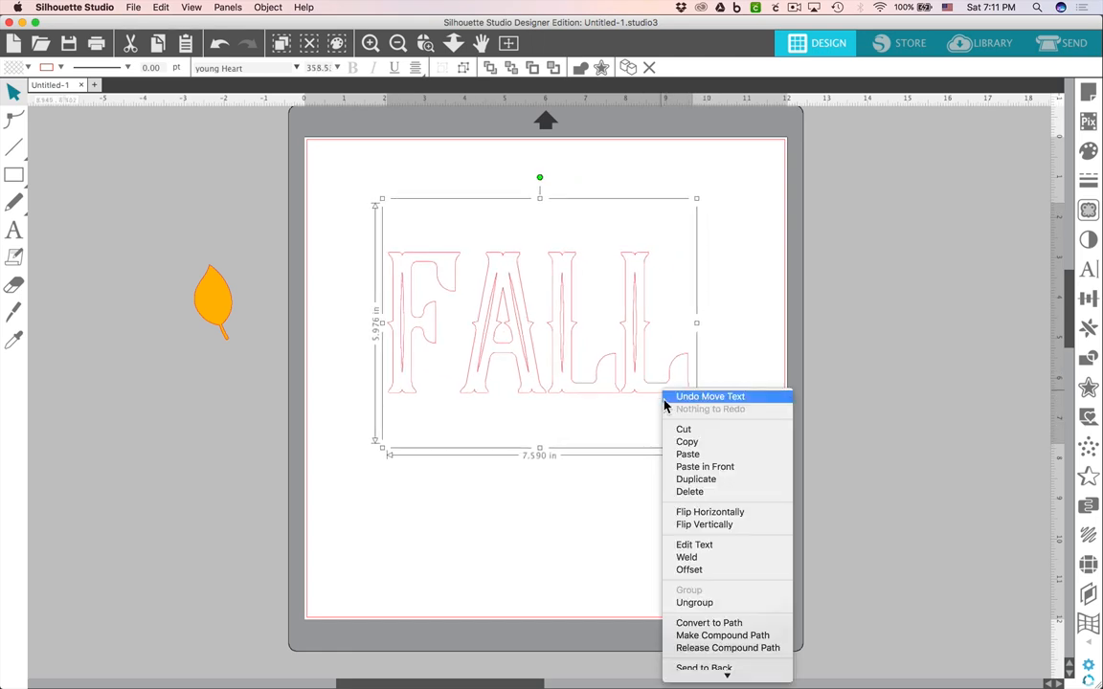
left_click(710, 603)
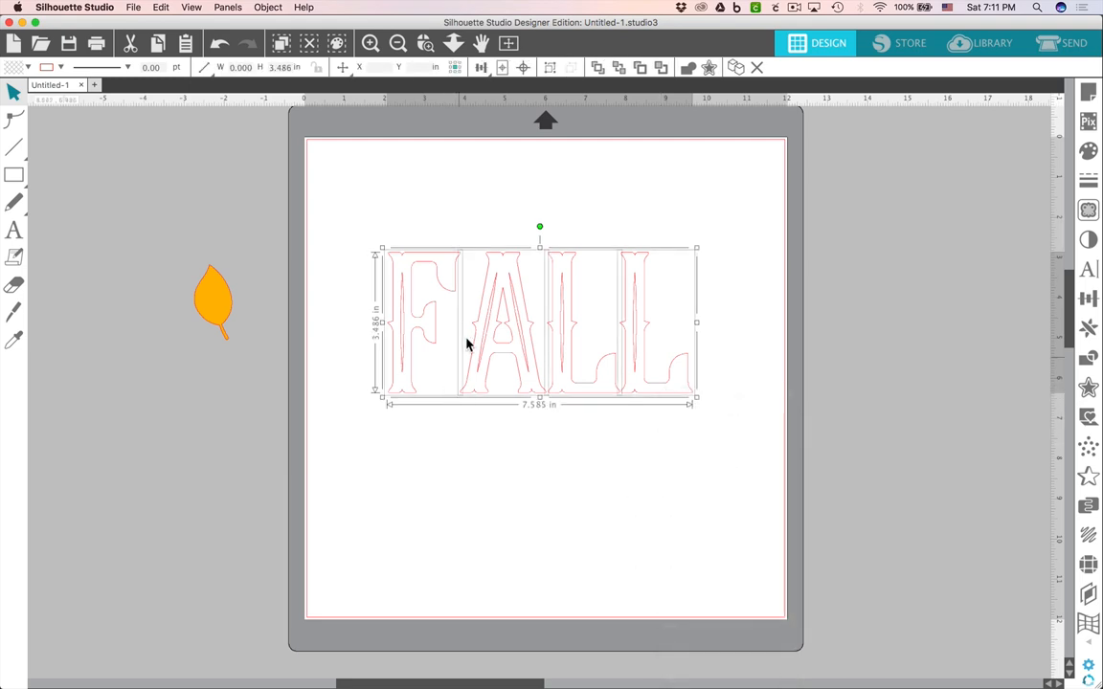
Select the letter F and nudge it rightward closer to the A.
left_click(396, 234)
left_click(413, 280)
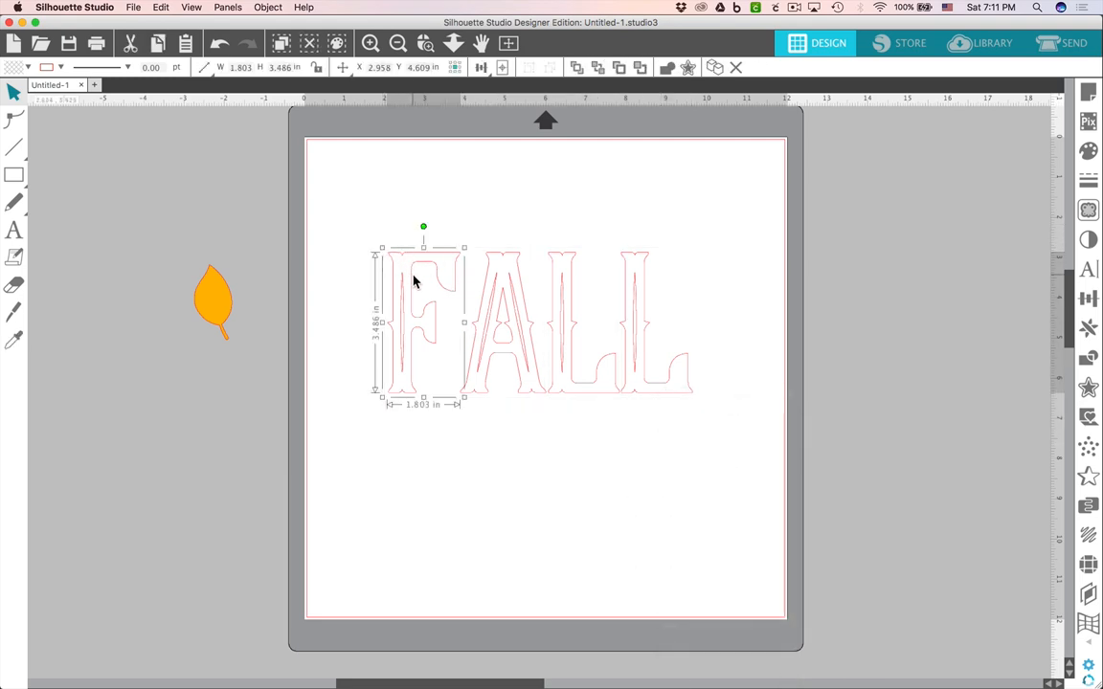
key("Right")
key("Right")
key("Right")
key("Right")
key("Right")
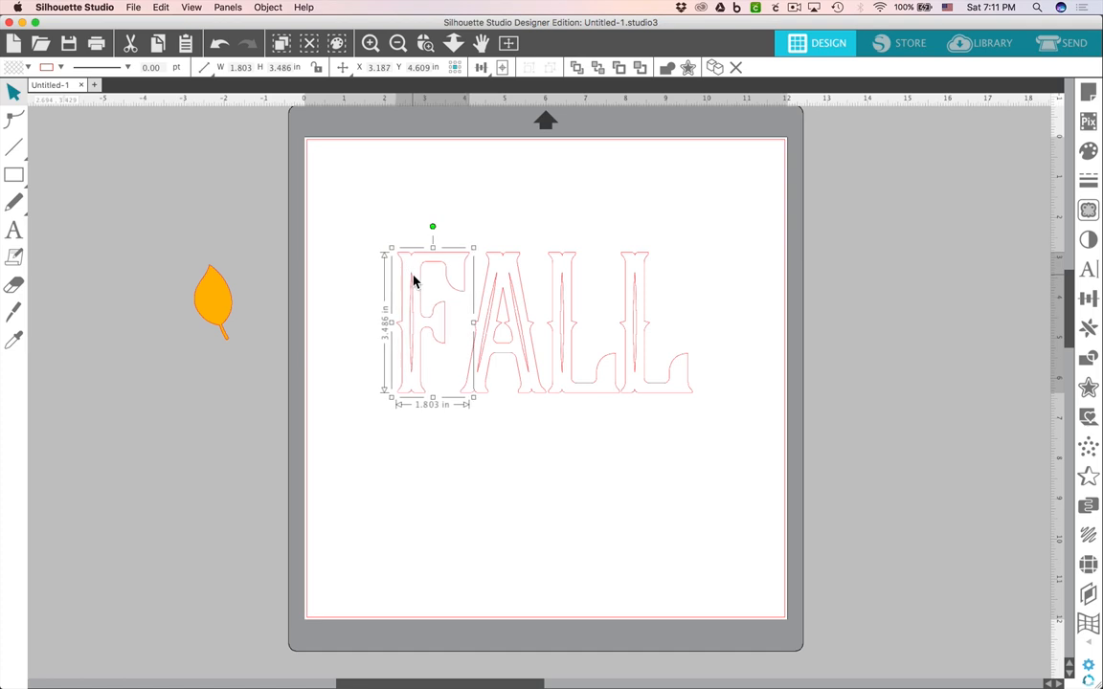
key("Right")
key("Right")
key("Right")
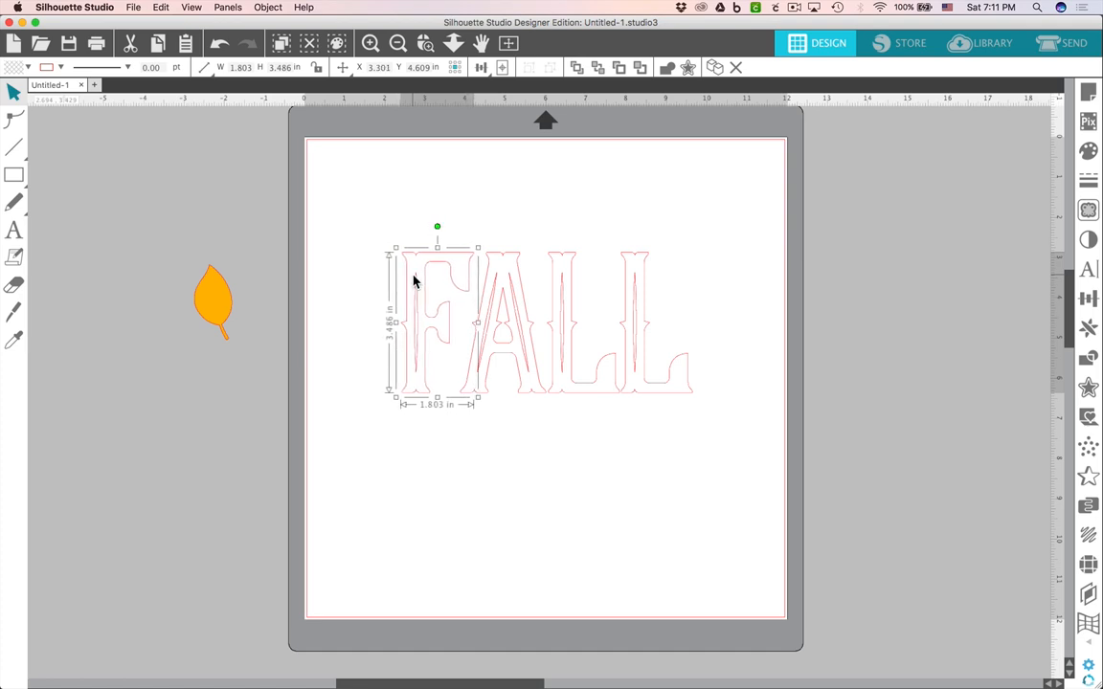
key("Right")
left_click(650, 450)
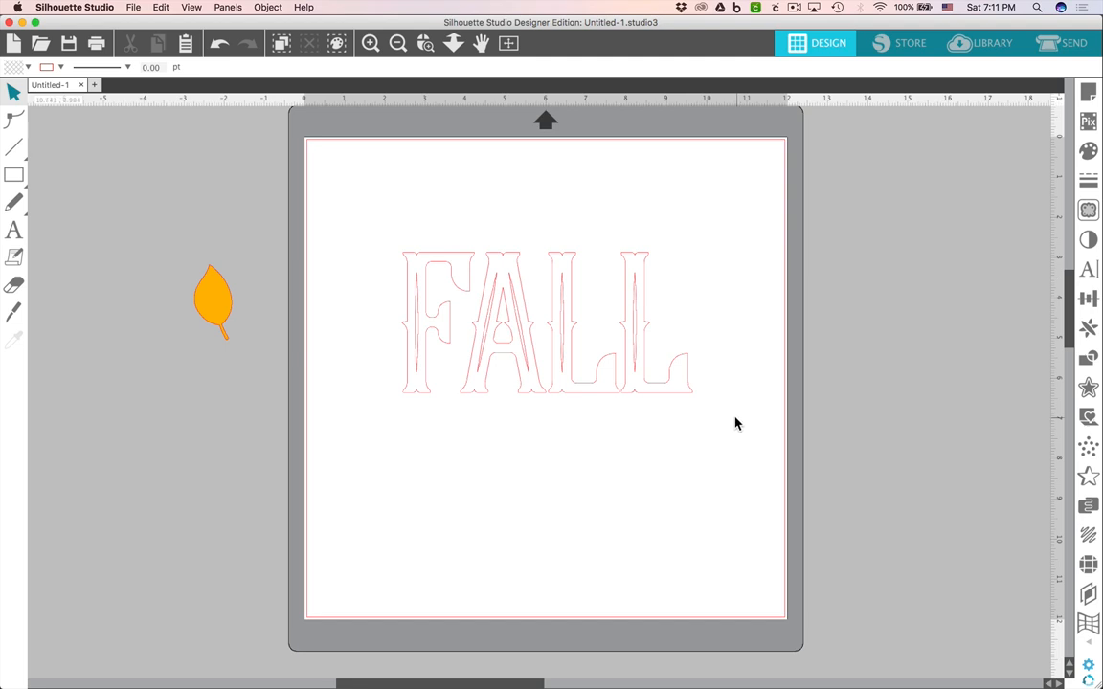
Group all four letters and fill them with dark brown.
left_click_drag(735, 421, 349, 226)
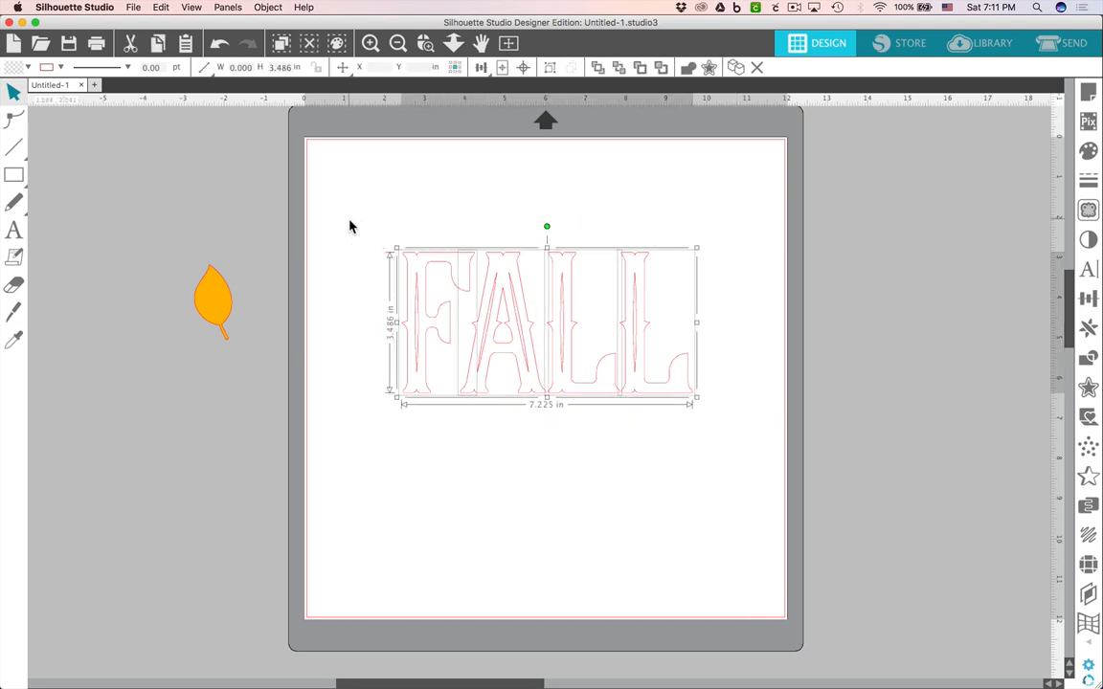
key("super+g")
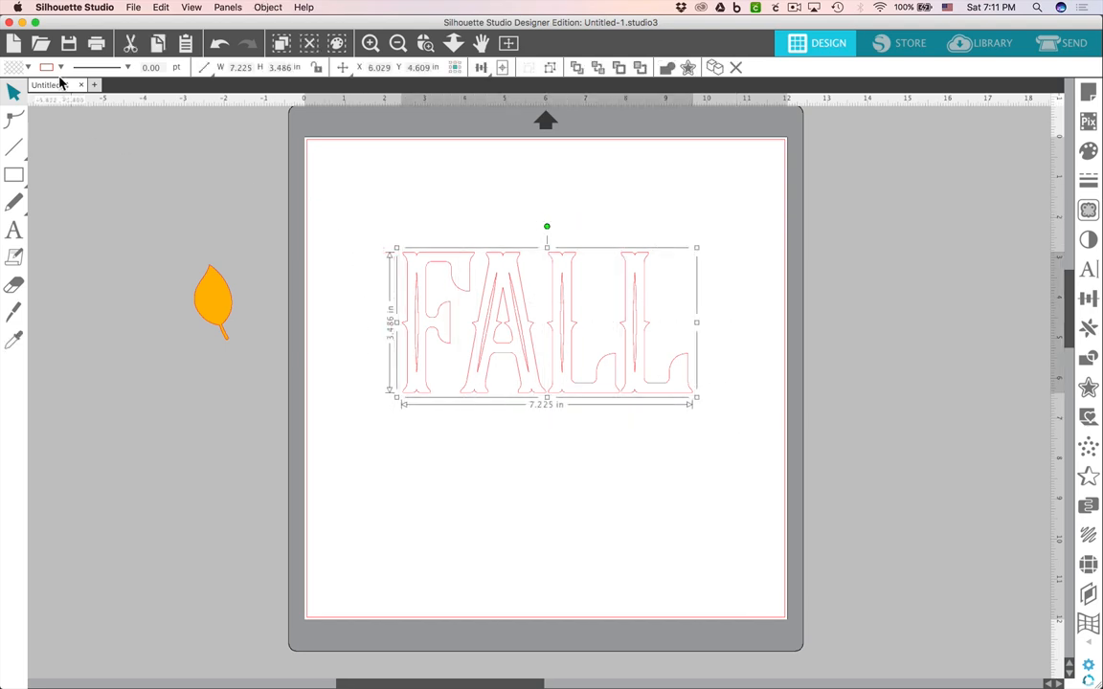
left_click(28, 67)
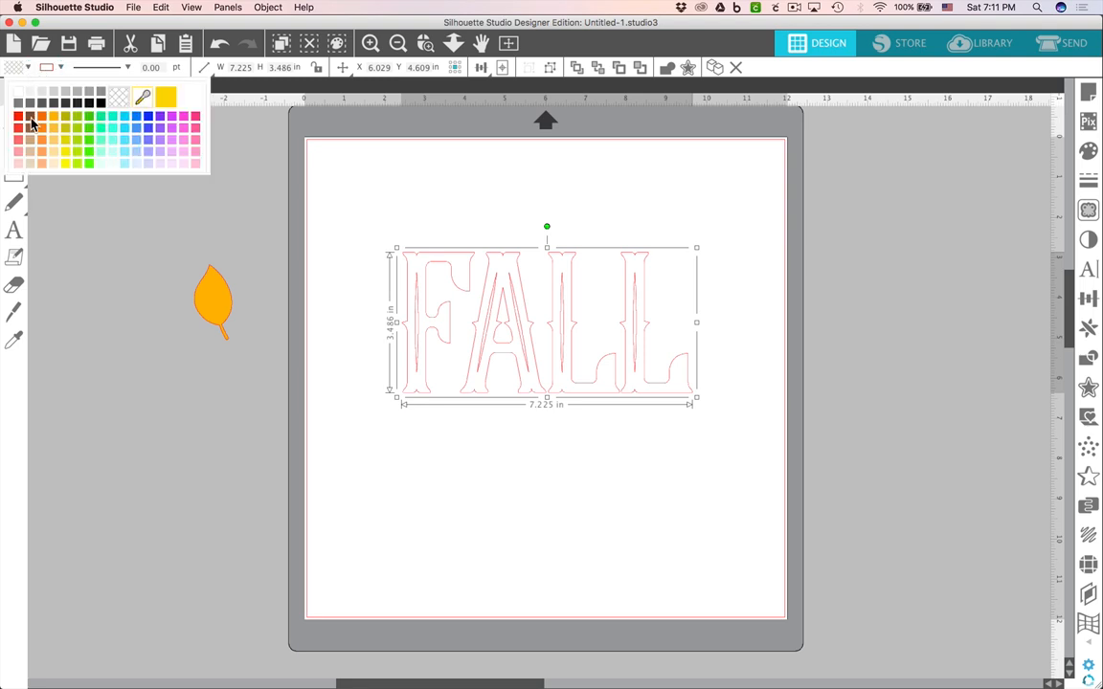
left_click(31, 127)
left_click(655, 495)
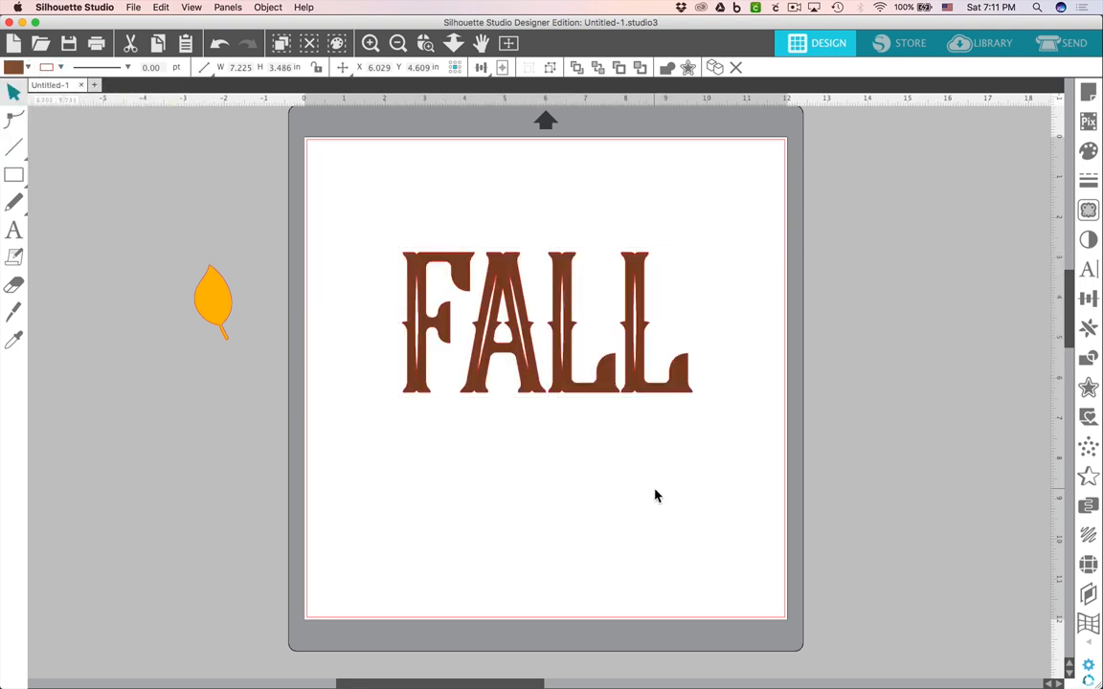
Create an outer offset of 0.420 in around the FALL lettering.
left_click(655, 396)
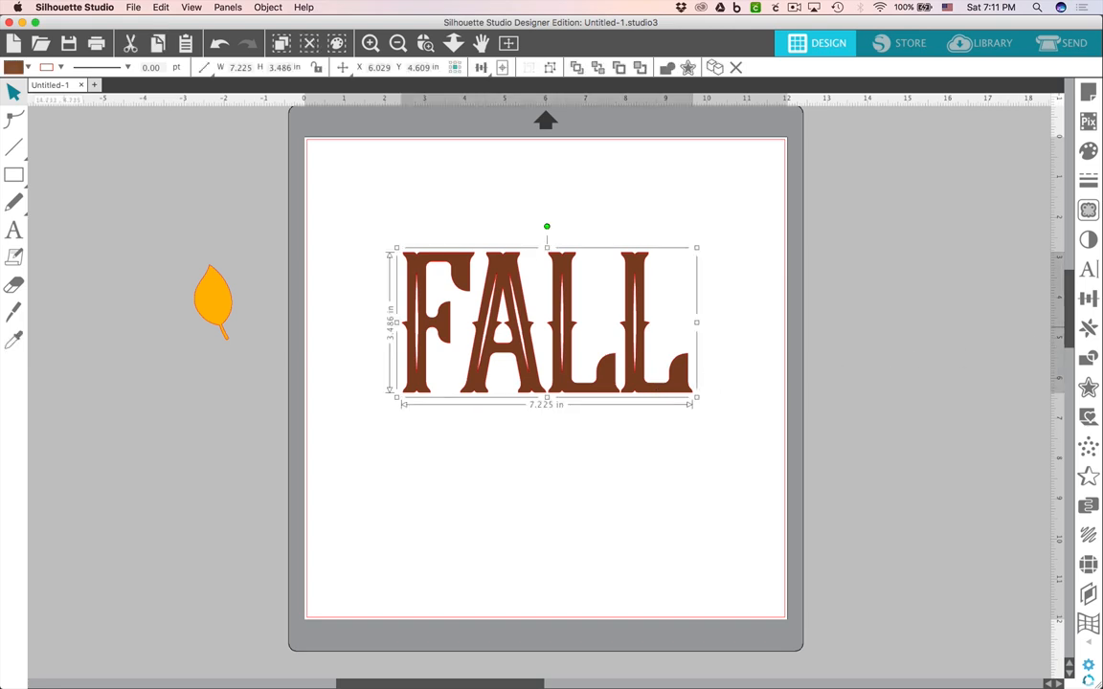
left_click(1087, 389)
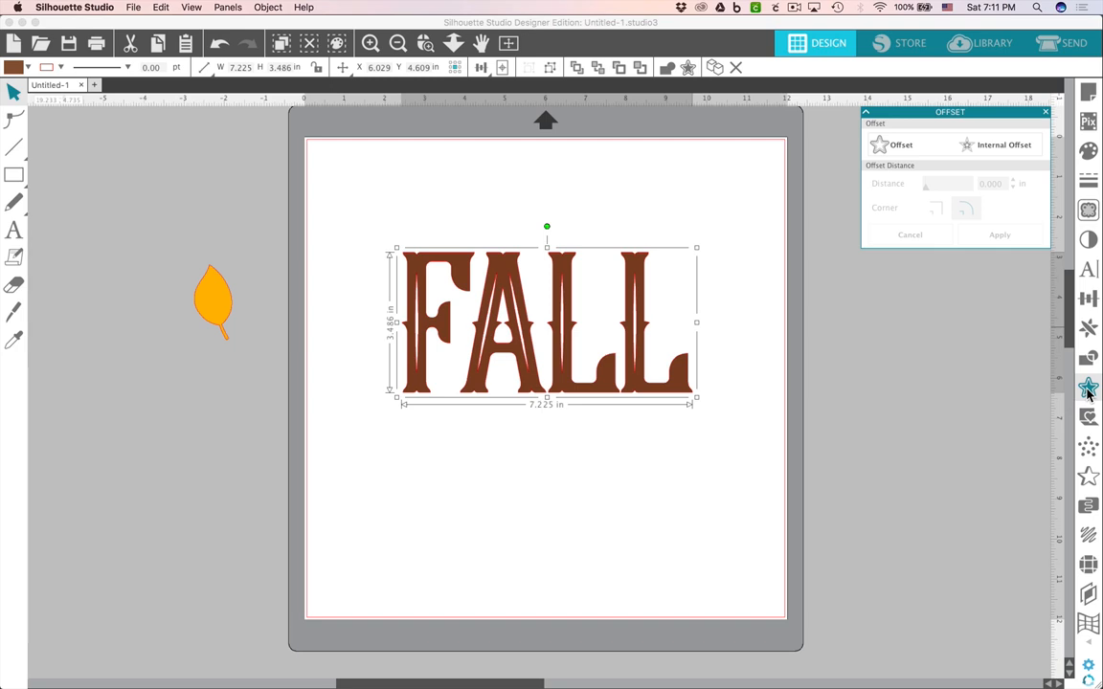
left_click(905, 146)
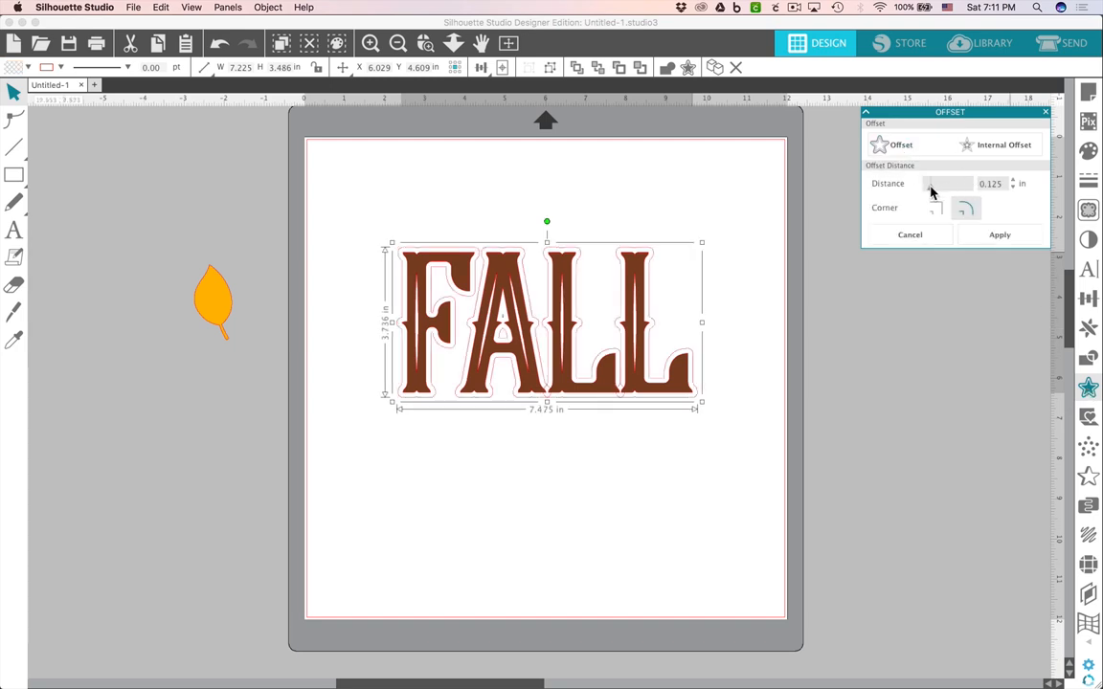
left_click_drag(930, 192, 946, 192)
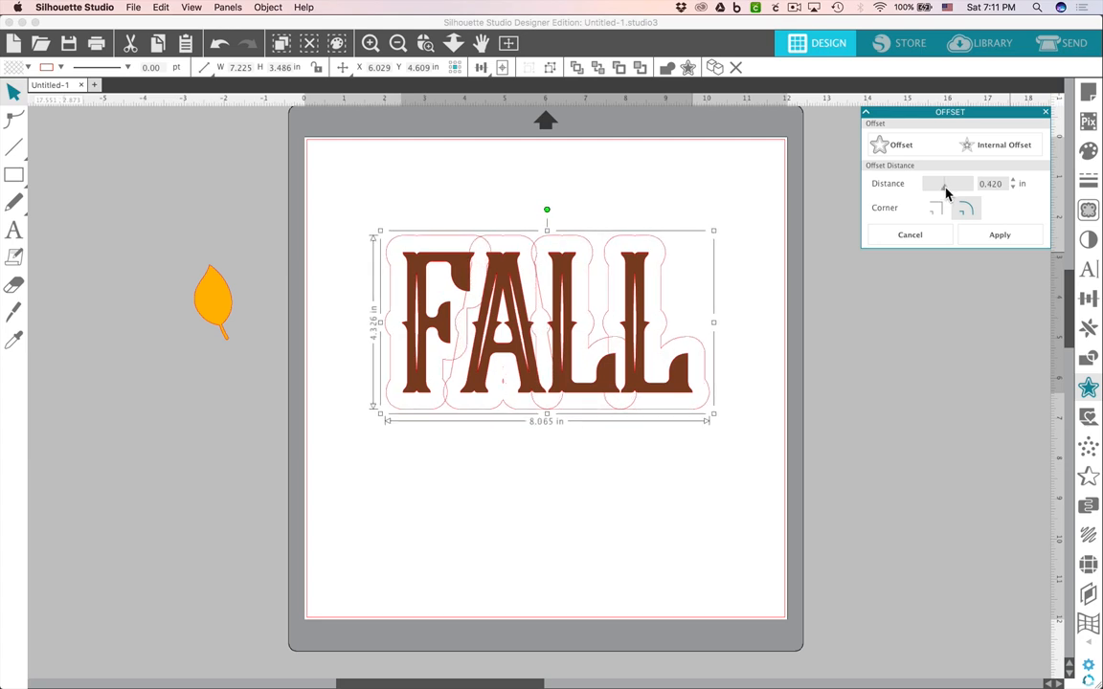
left_click(667, 254)
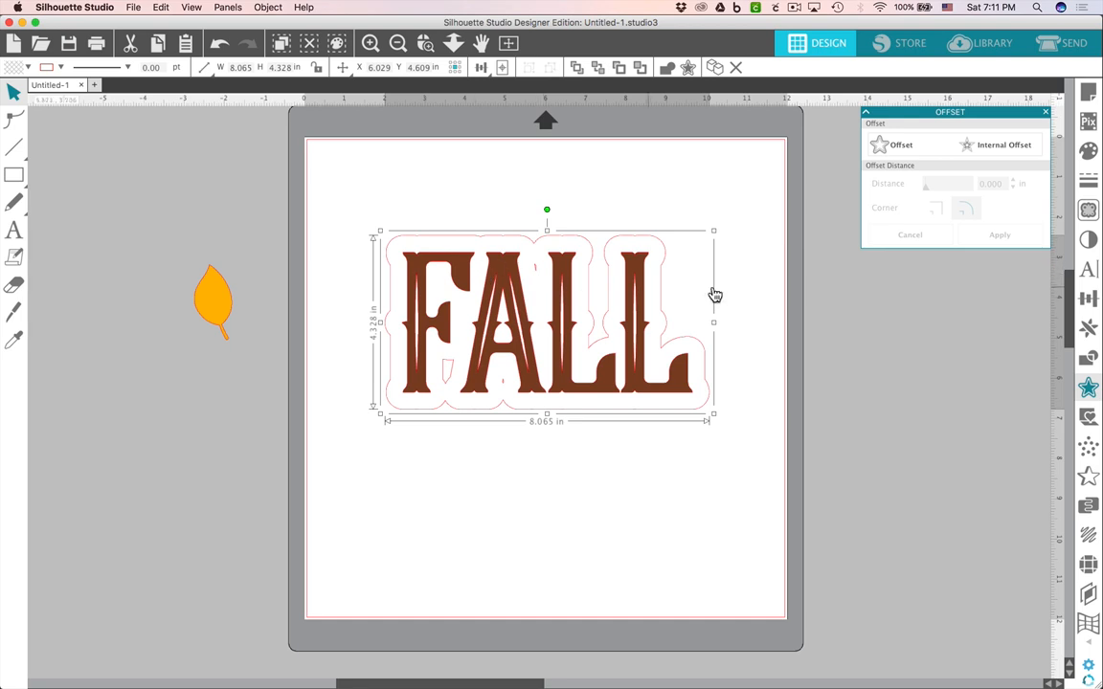
Release the compound path of the offset outline.
right_click(539, 277)
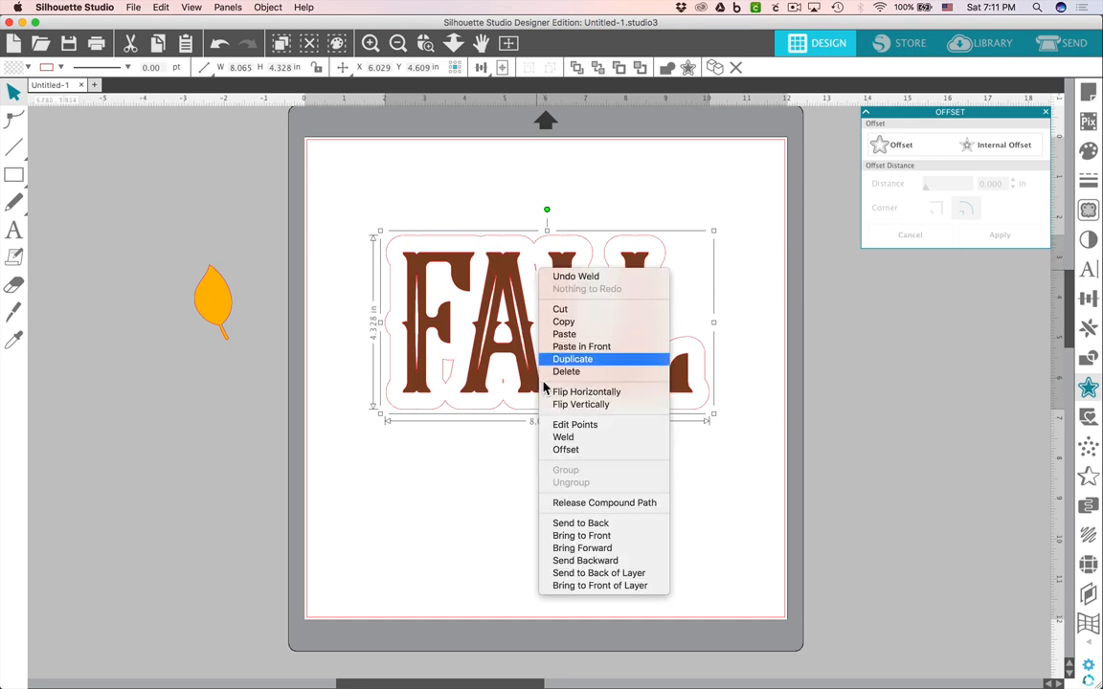
left_click(573, 509)
left_click(575, 513)
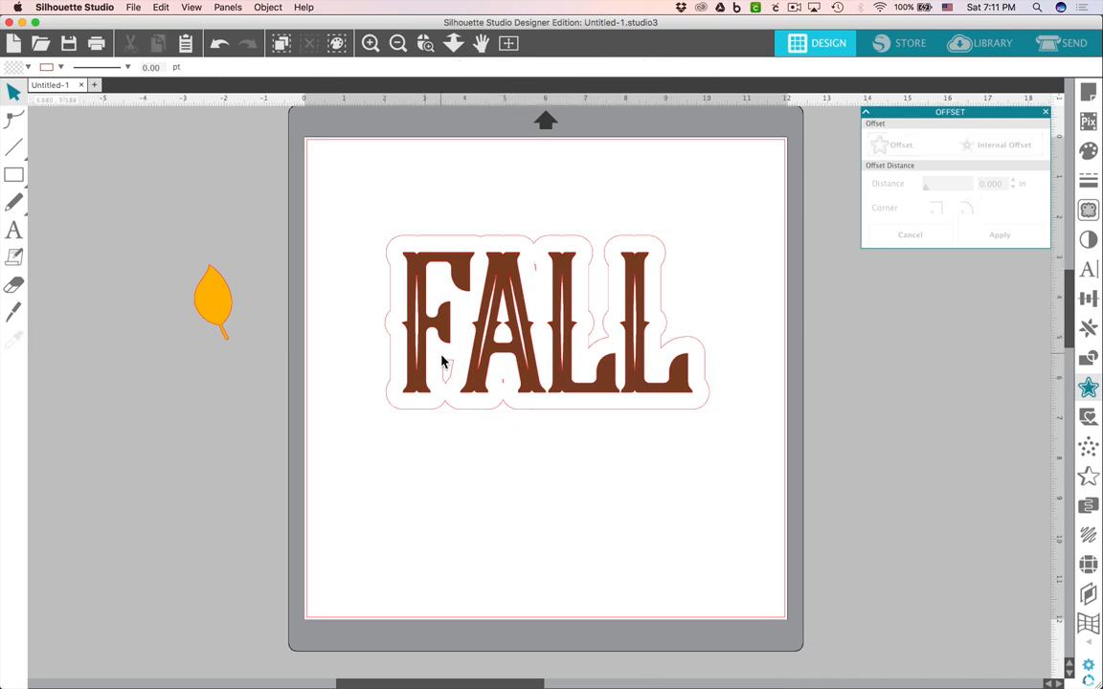
Delete the three small interior pieces left inside the offset outline.
left_click(444, 365)
key("Delete")
left_click(504, 381)
key("Delete")
left_click(534, 273)
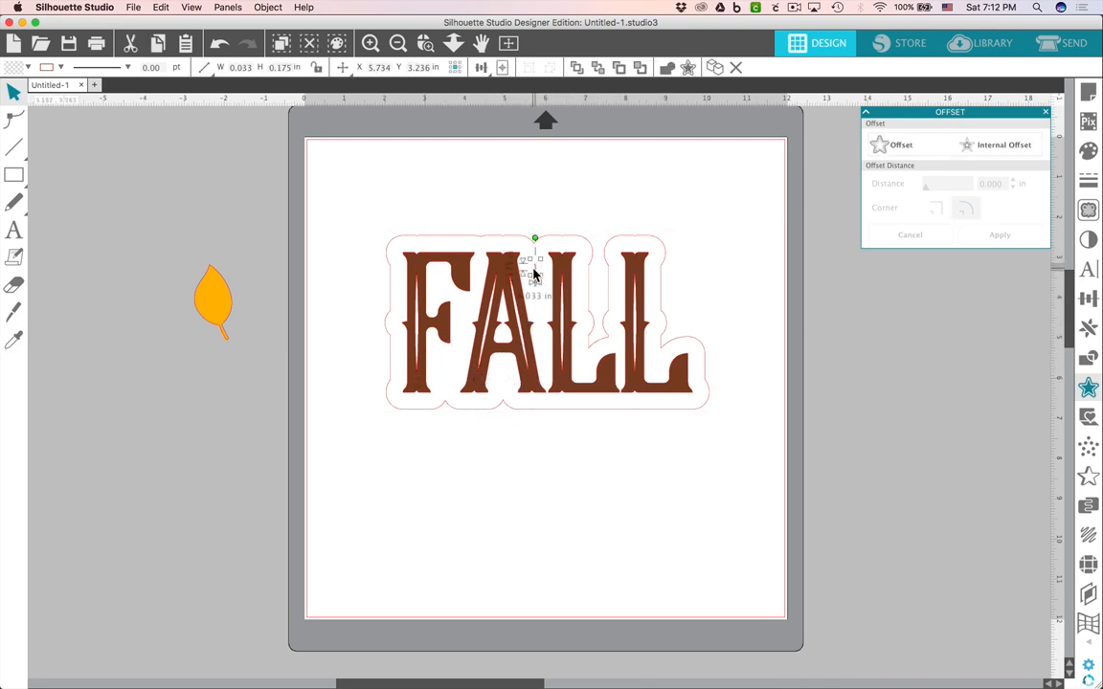
key("Delete")
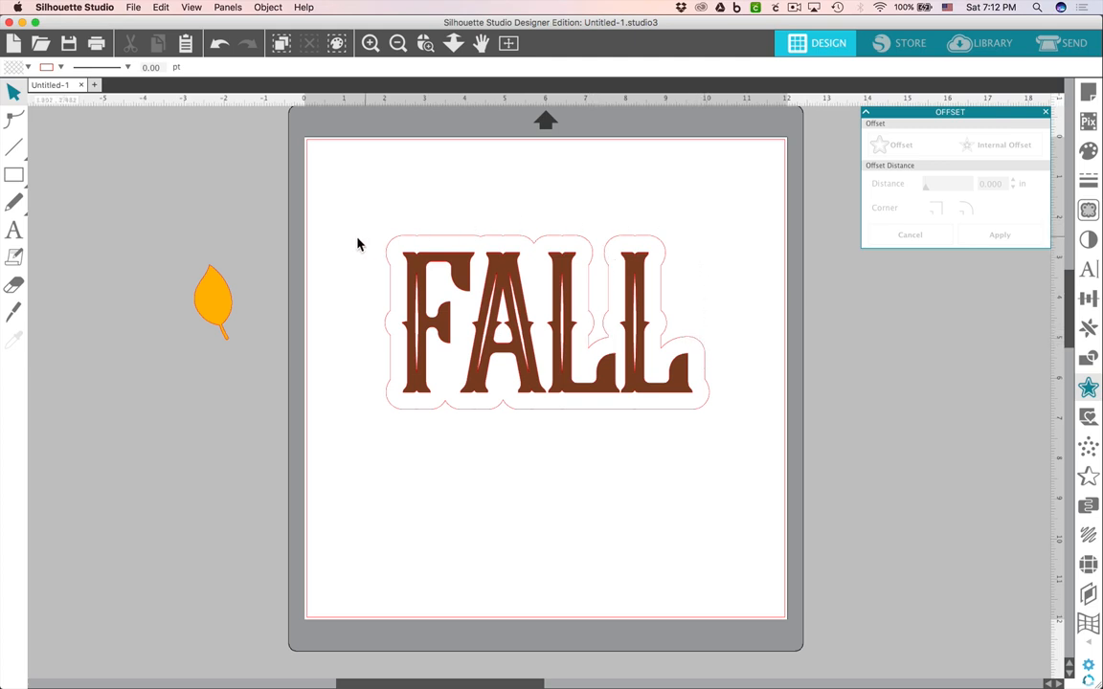
Draw a rounded rectangle about 7.2 by 3.8 inches inside the offset outline over the lettering.
left_click(19, 177)
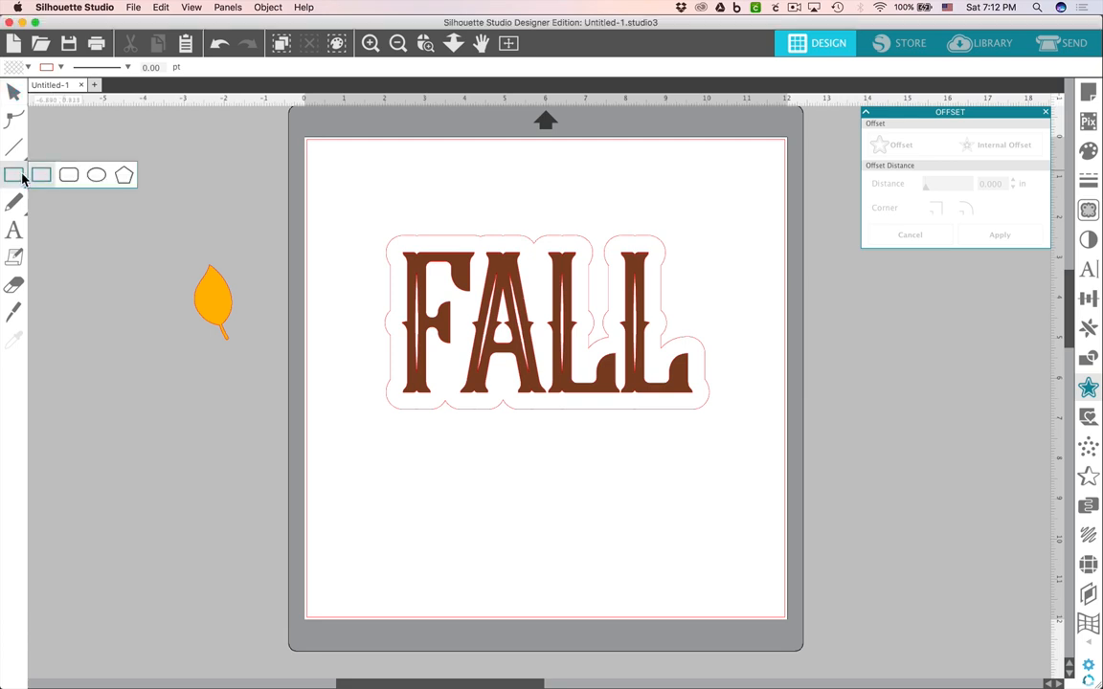
left_click(40, 176)
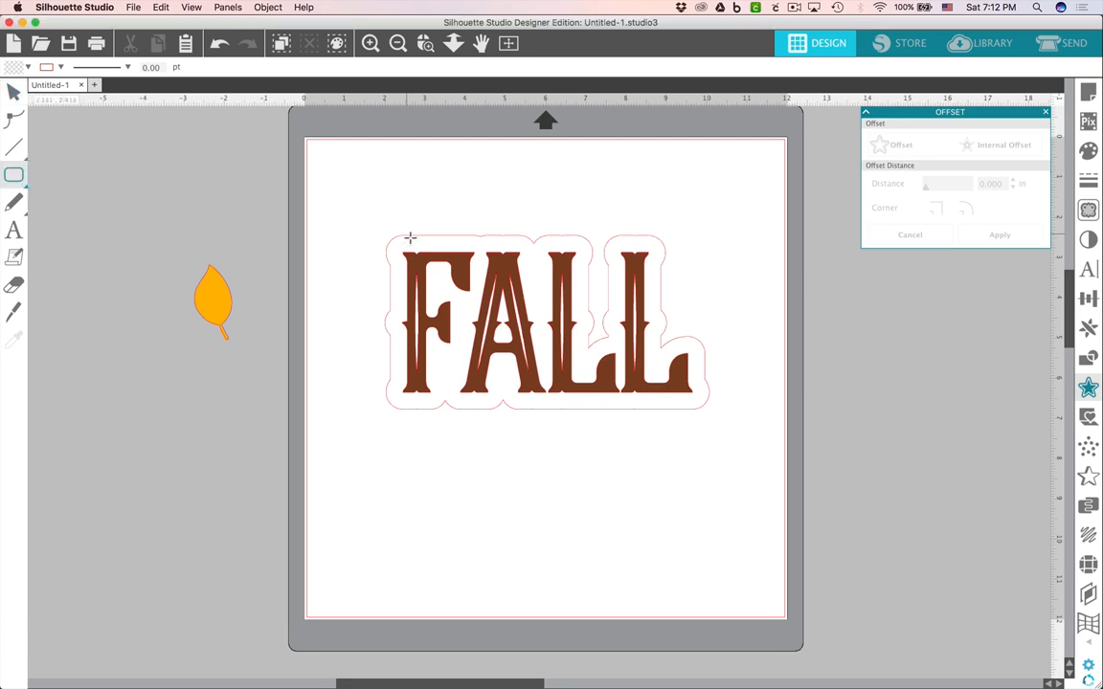
scroll(430, 249, "left", 2)
scroll(460, 252, "left", 2)
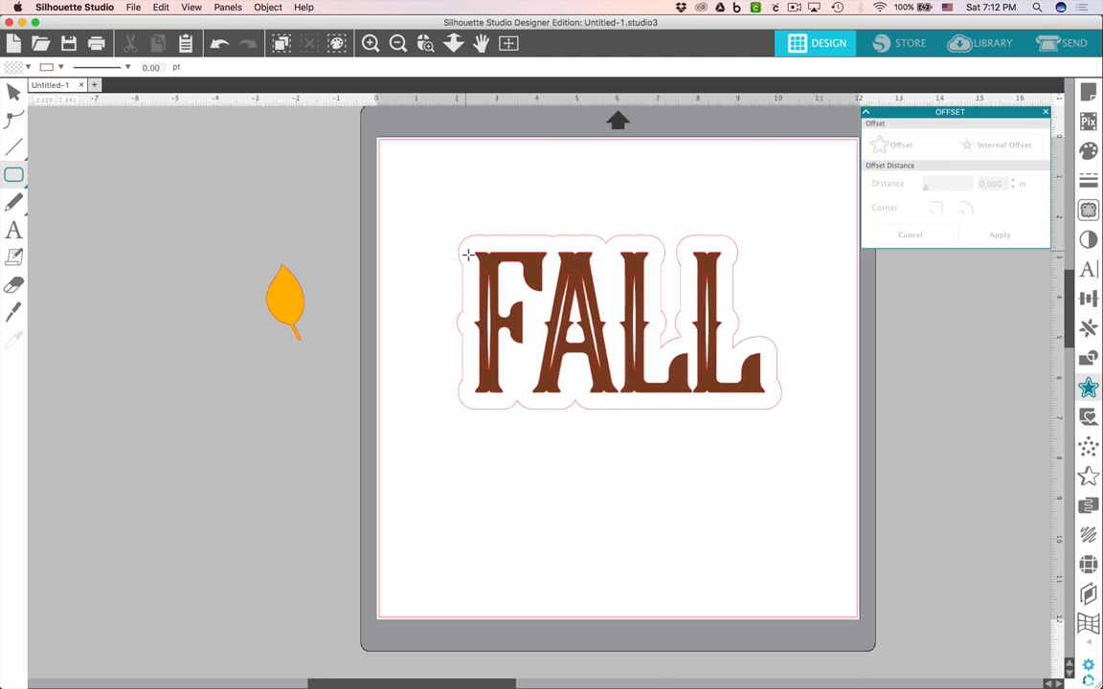
scroll(468, 254, "up", 3)
key("space")
left_click_drag(718, 339, 569, 329)
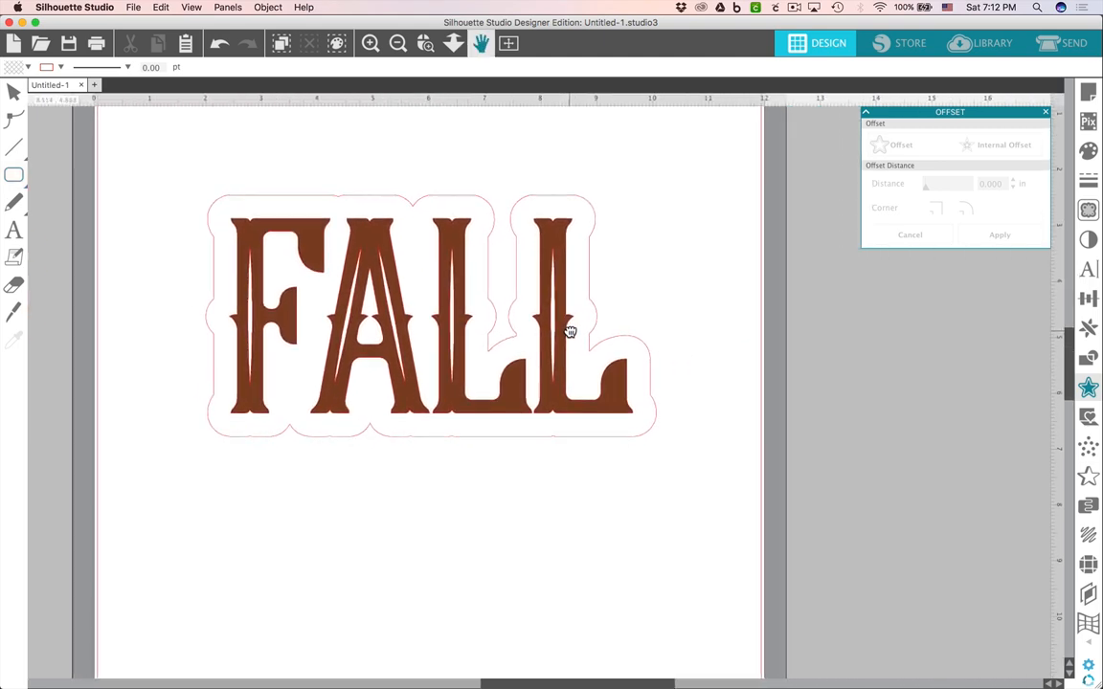
left_click(14, 174)
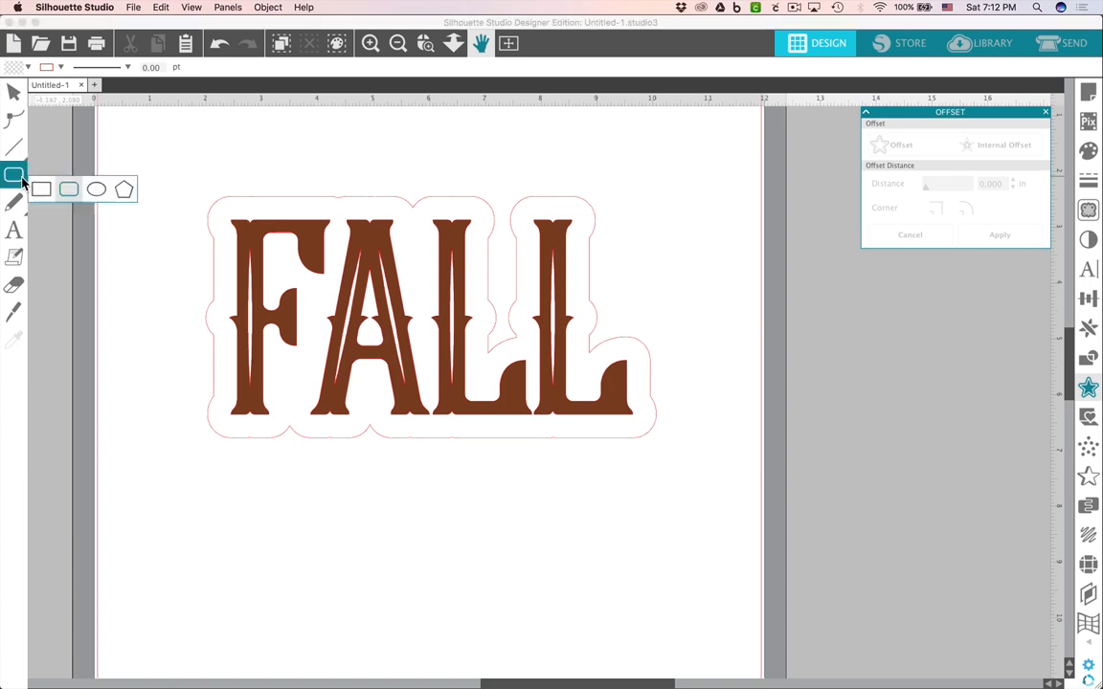
left_click_drag(235, 201, 639, 401)
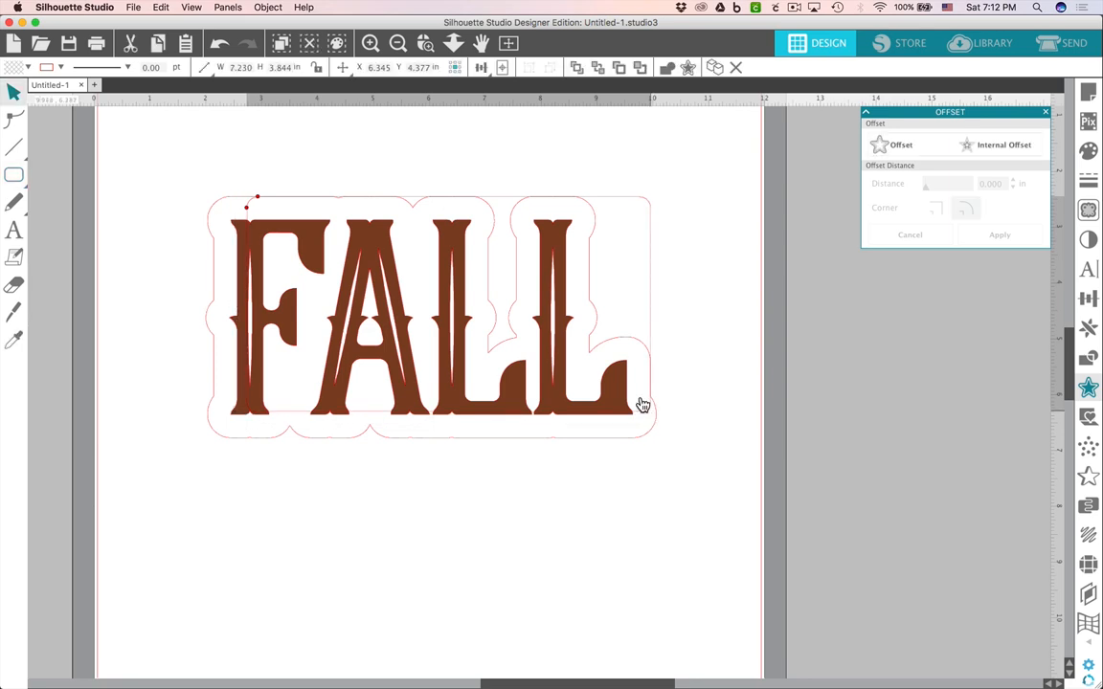
Align the rounded rectangle with the offset outline and weld the two into one smooth backing shape.
scroll(556, 208, "up", 3)
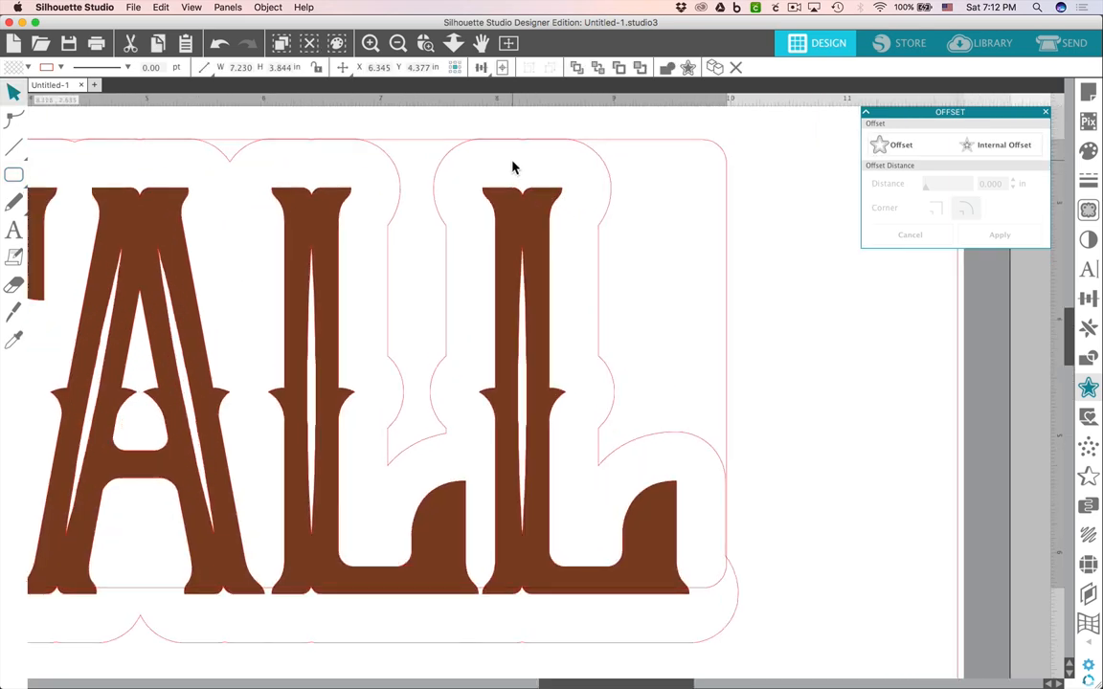
scroll(513, 165, "up", 2)
scroll(515, 167, "down", 2)
scroll(515, 166, "up", 5)
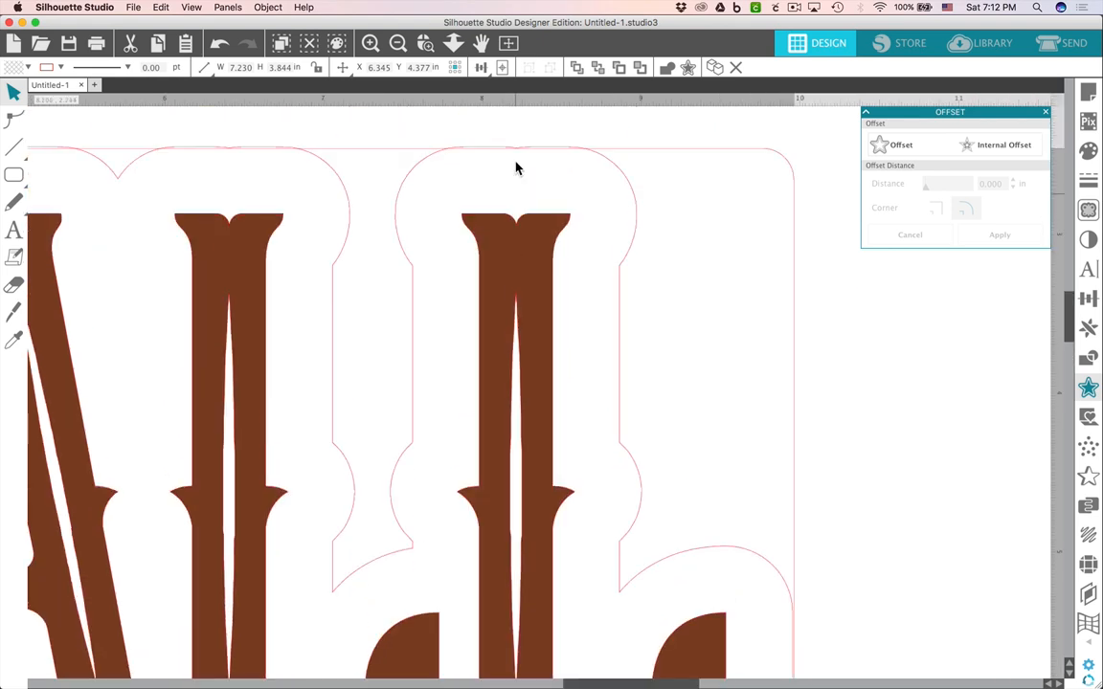
left_click_drag(524, 176, 572, 247)
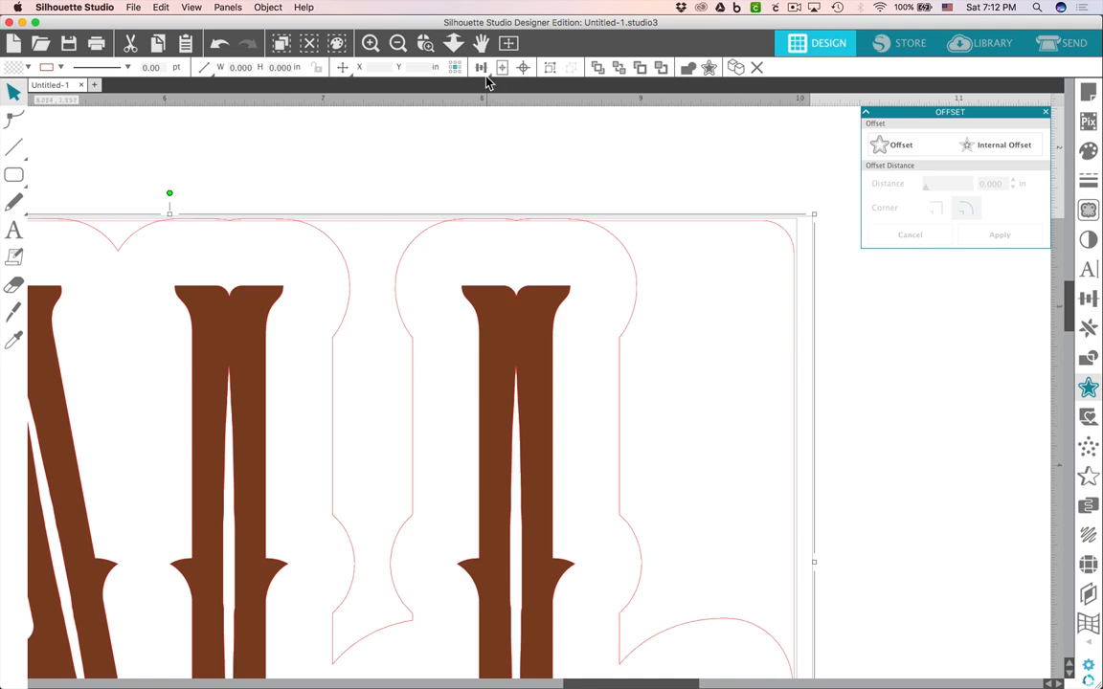
left_click(482, 69)
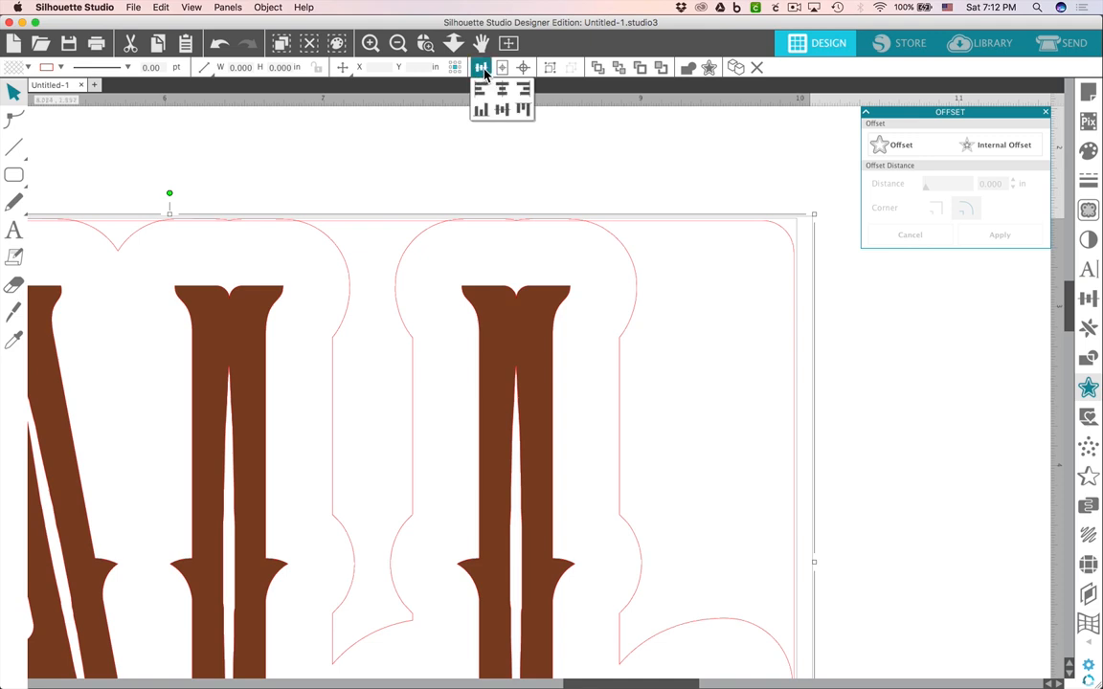
left_click(523, 109)
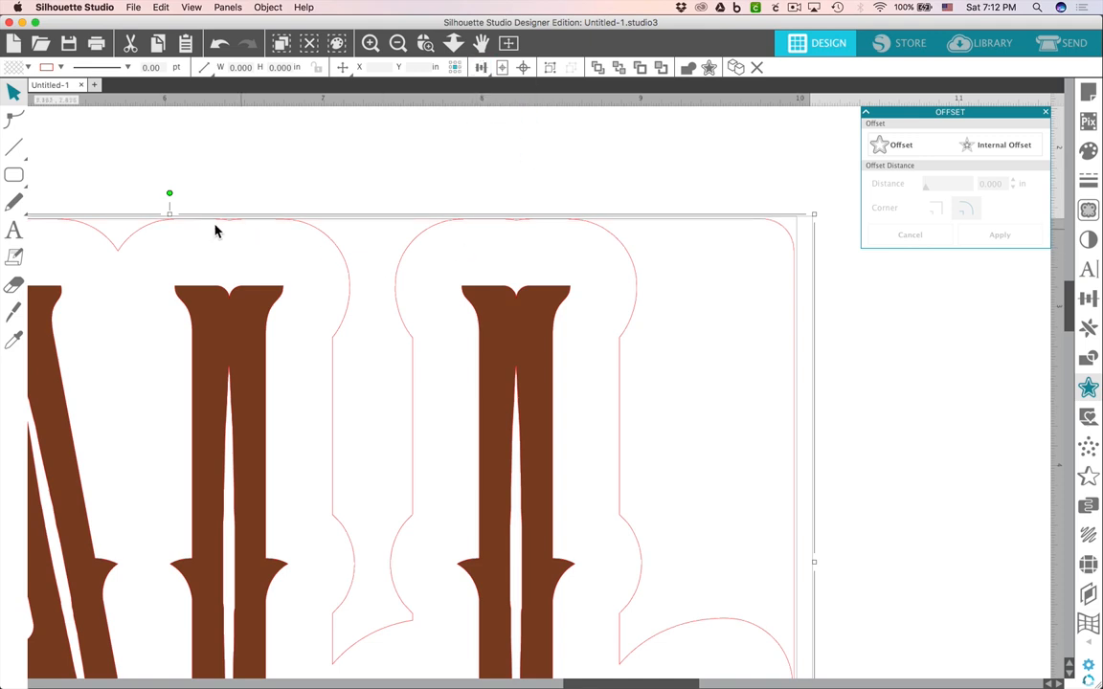
left_click(468, 207)
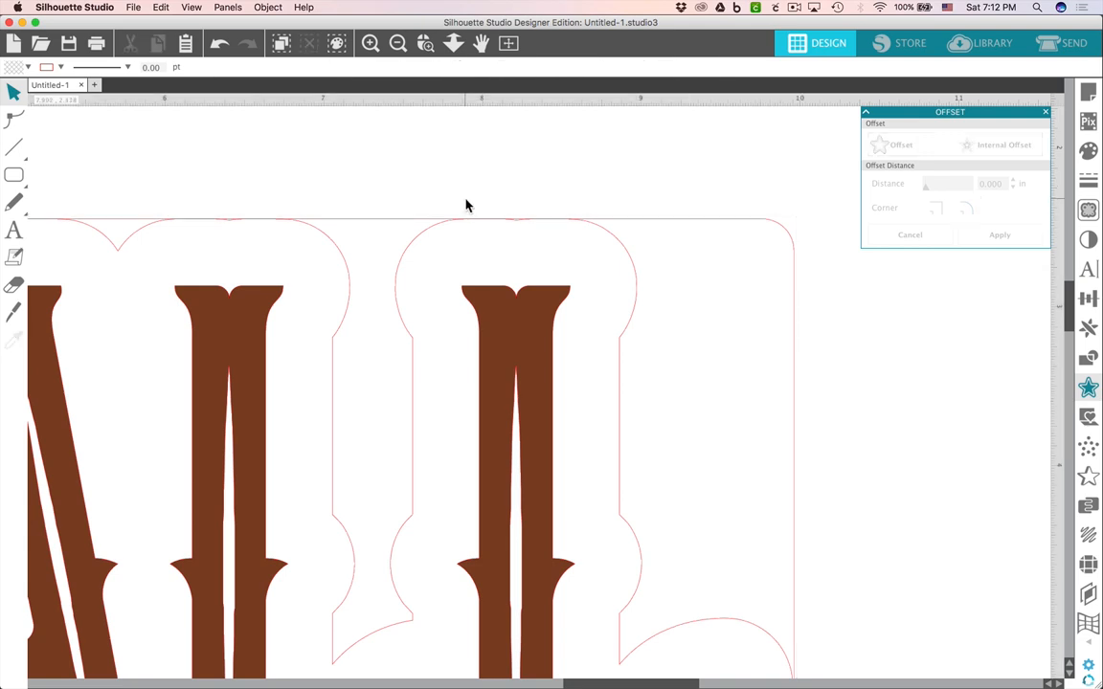
left_click(484, 219)
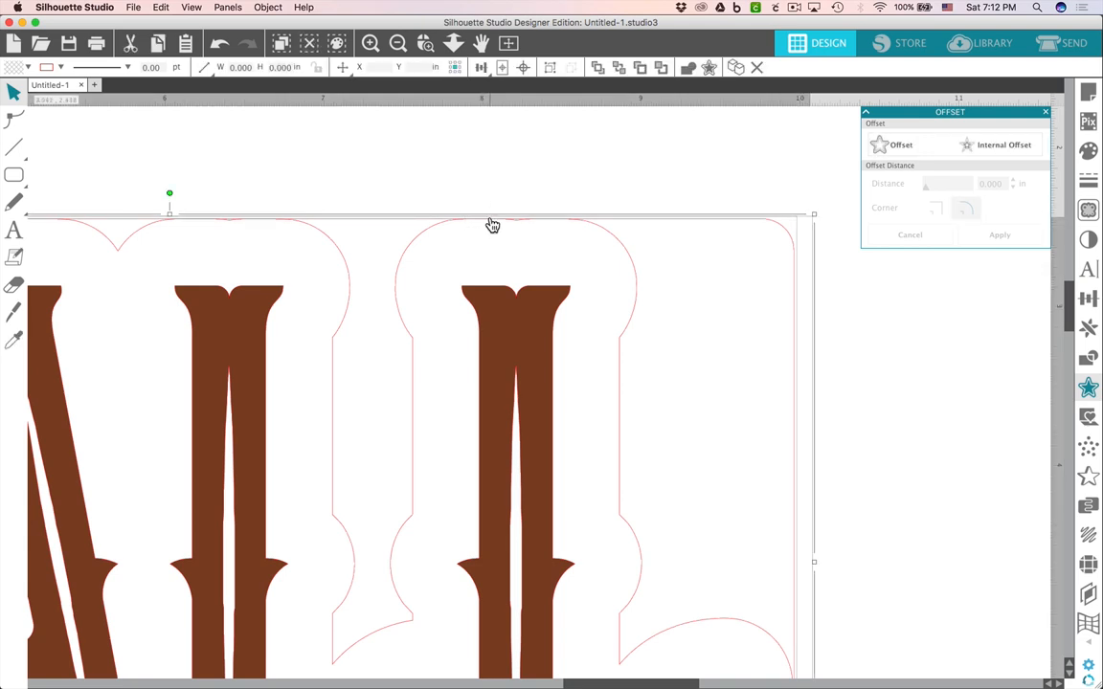
right_click(492, 225)
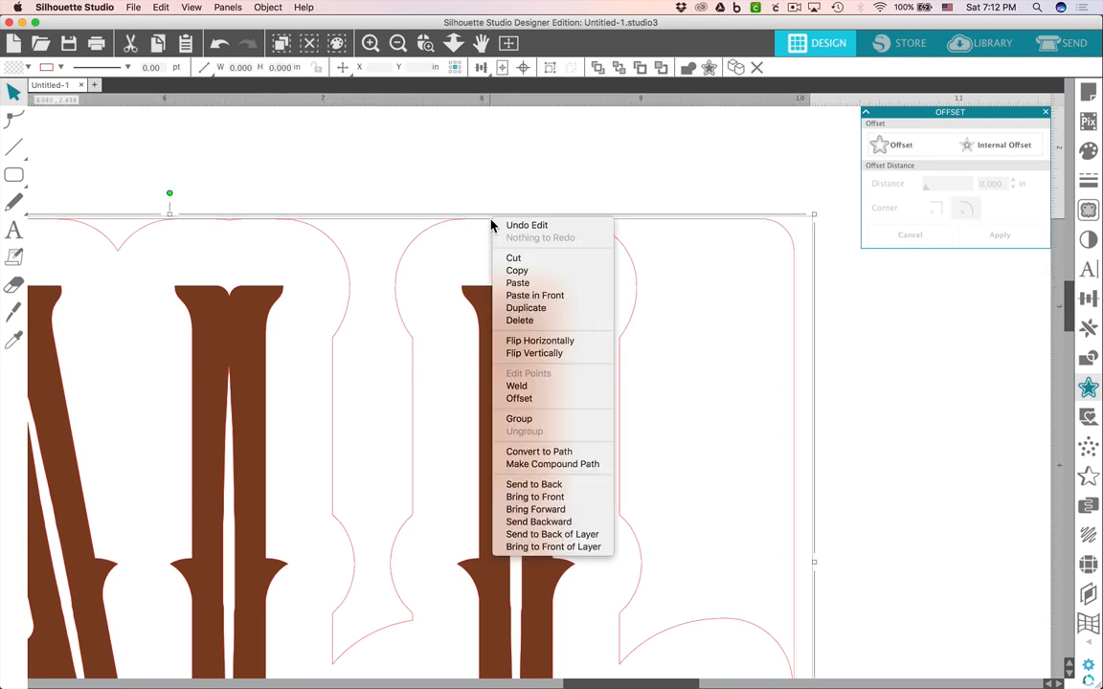
left_click(529, 388)
Fill the welded backing shape with a light tan colour and send it behind the FALL lettering.
scroll(419, 270, "down", 3)
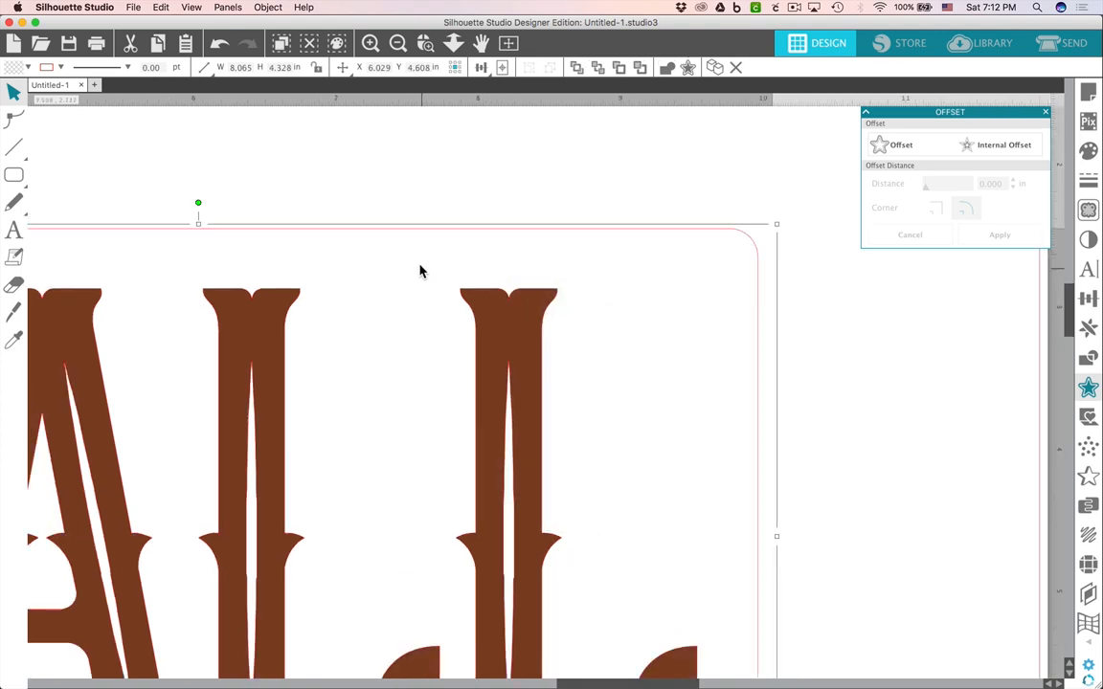
scroll(419, 271, "down", 4)
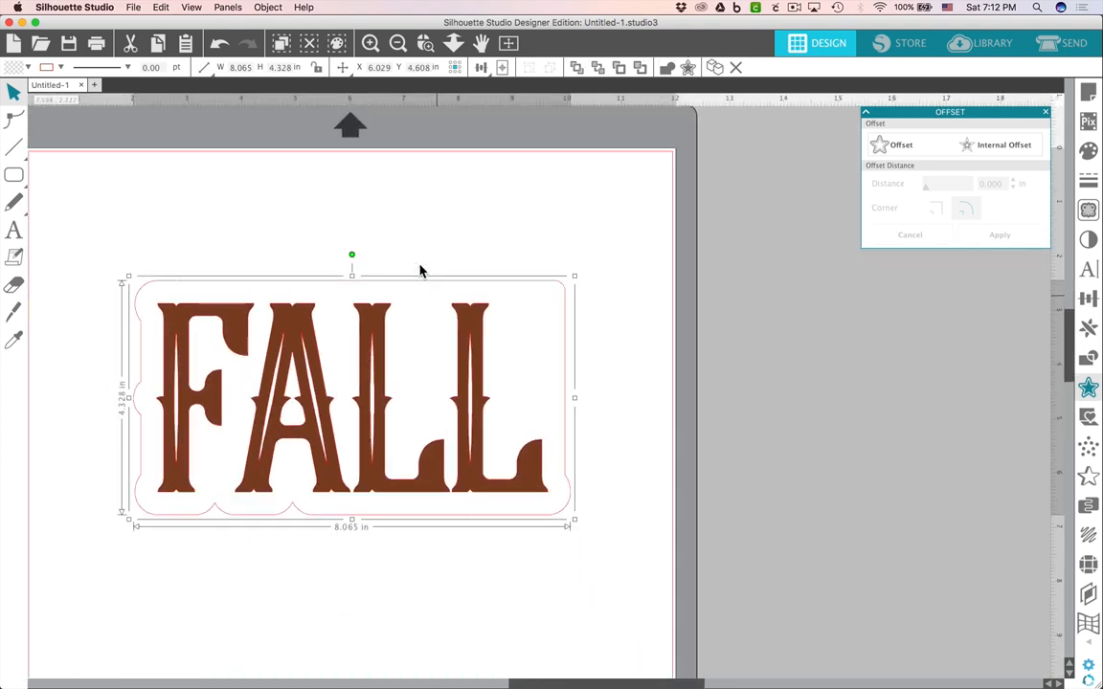
left_click(302, 232)
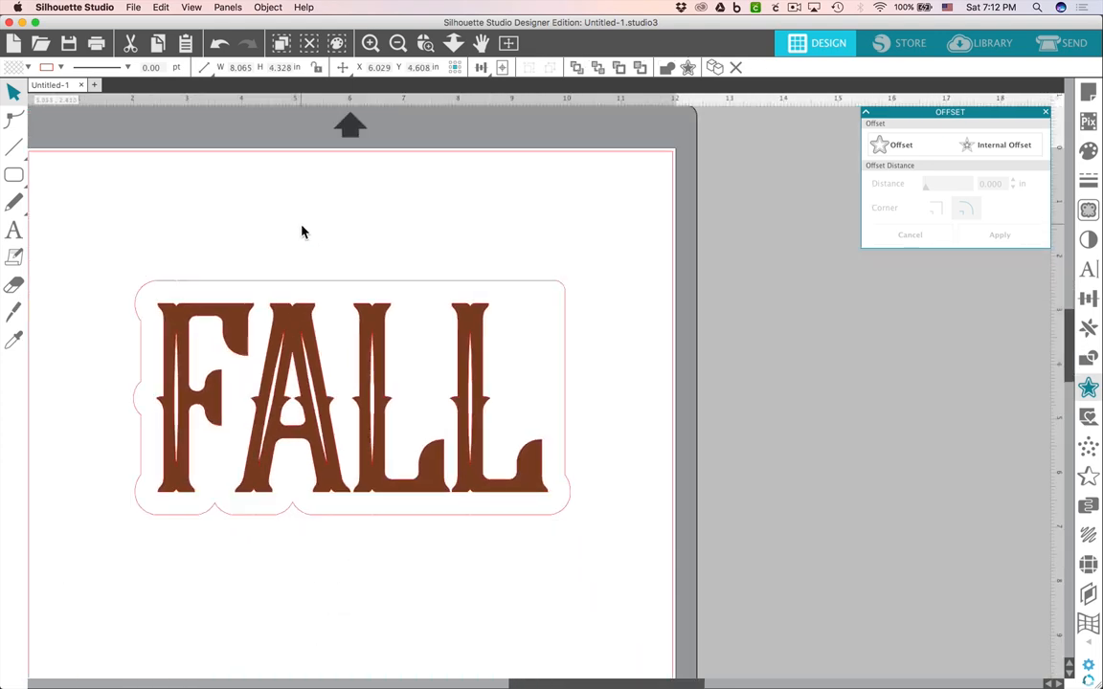
left_click(346, 288)
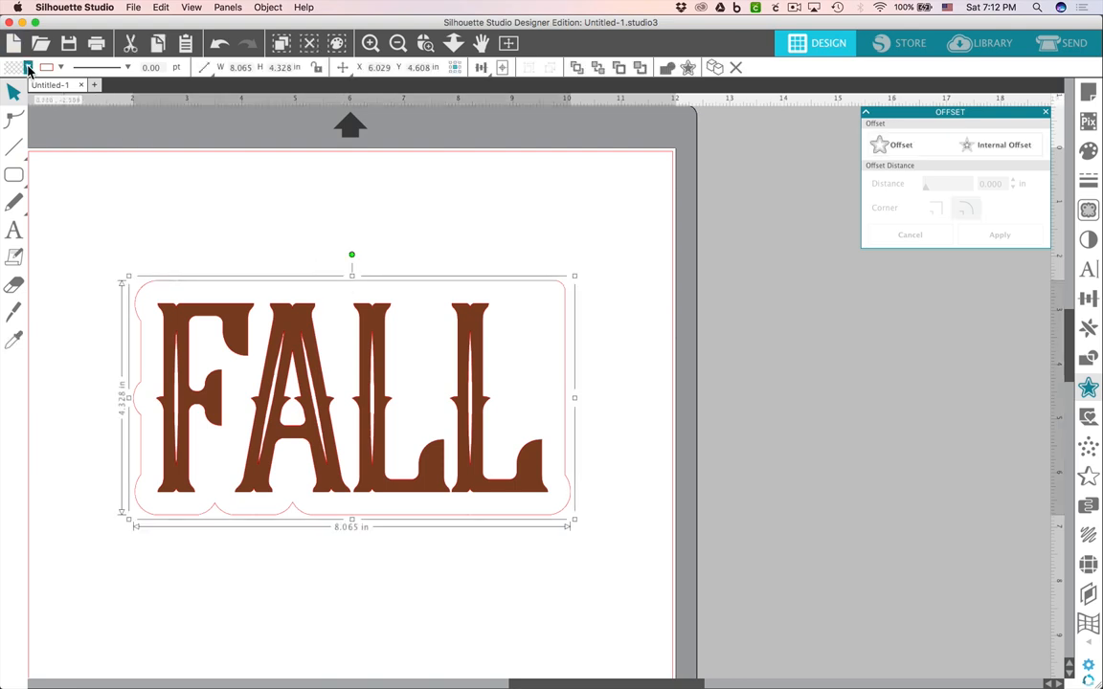
left_click(29, 68)
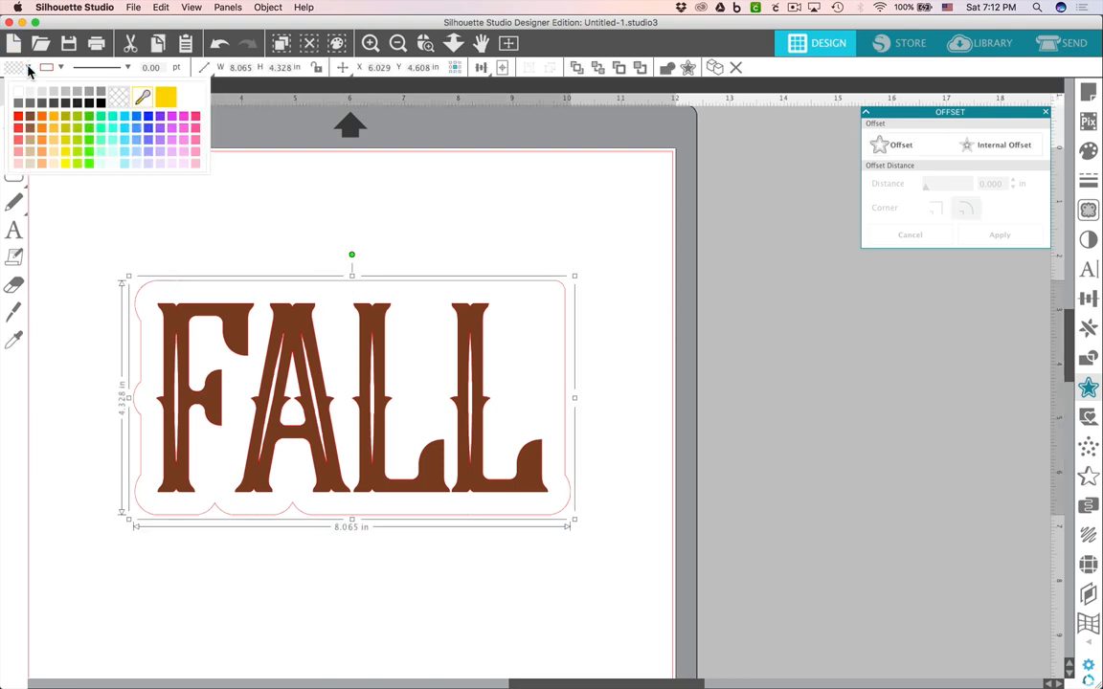
left_click(28, 152)
right_click(259, 303)
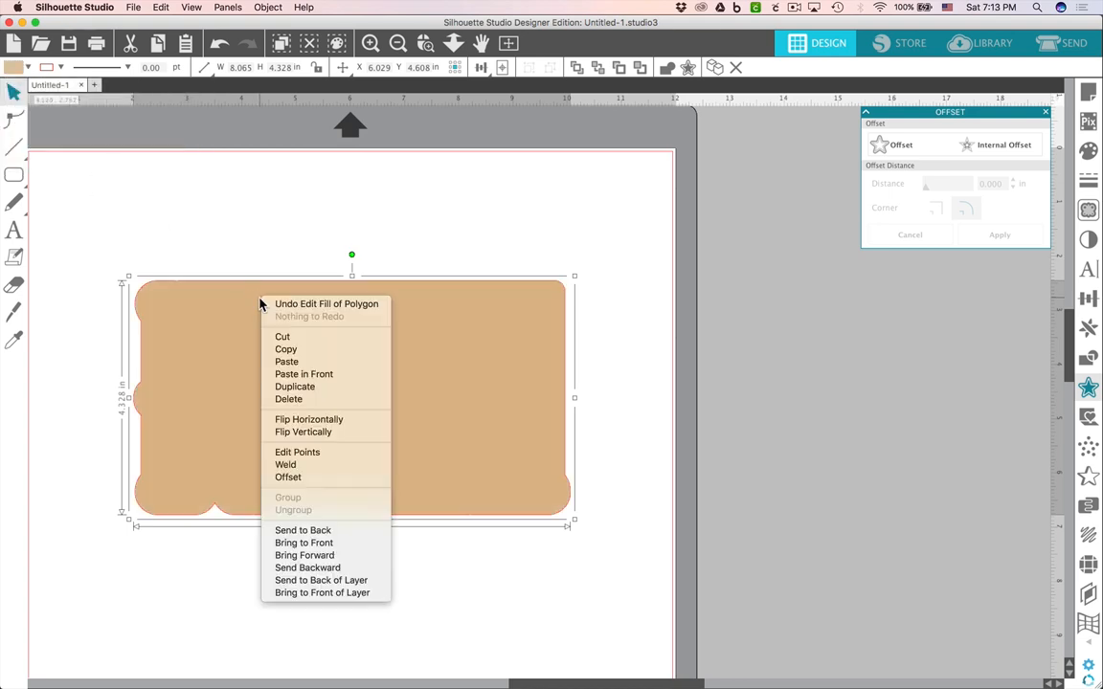
left_click(339, 529)
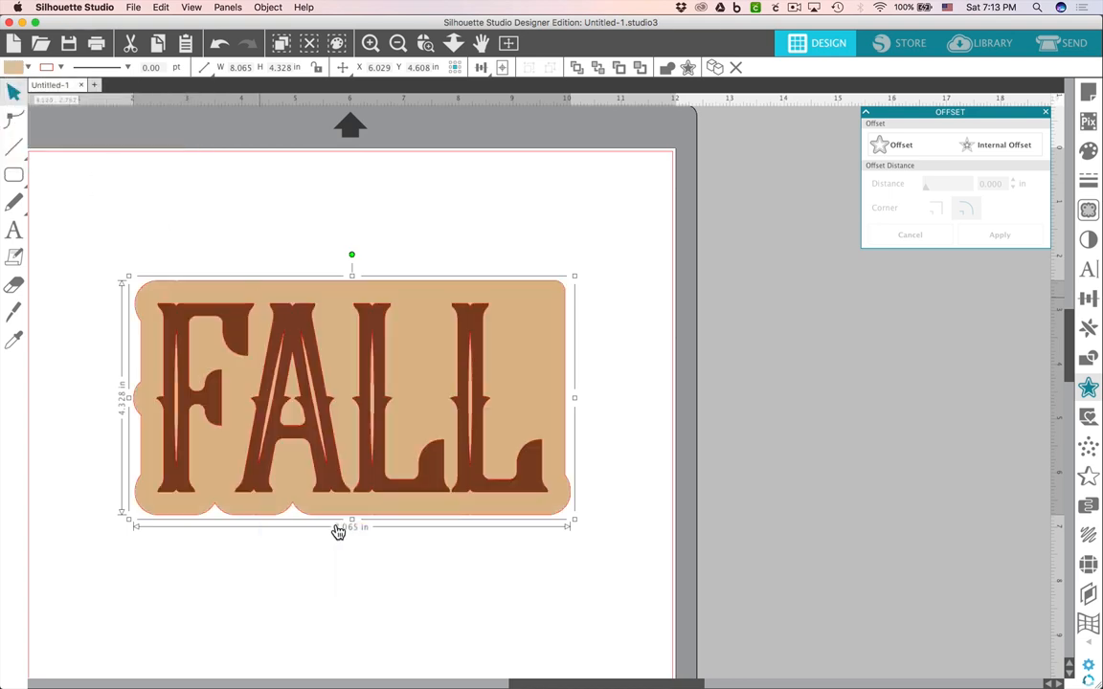
Select the lettering and backing together and nudge them down on the page.
left_click(510, 43)
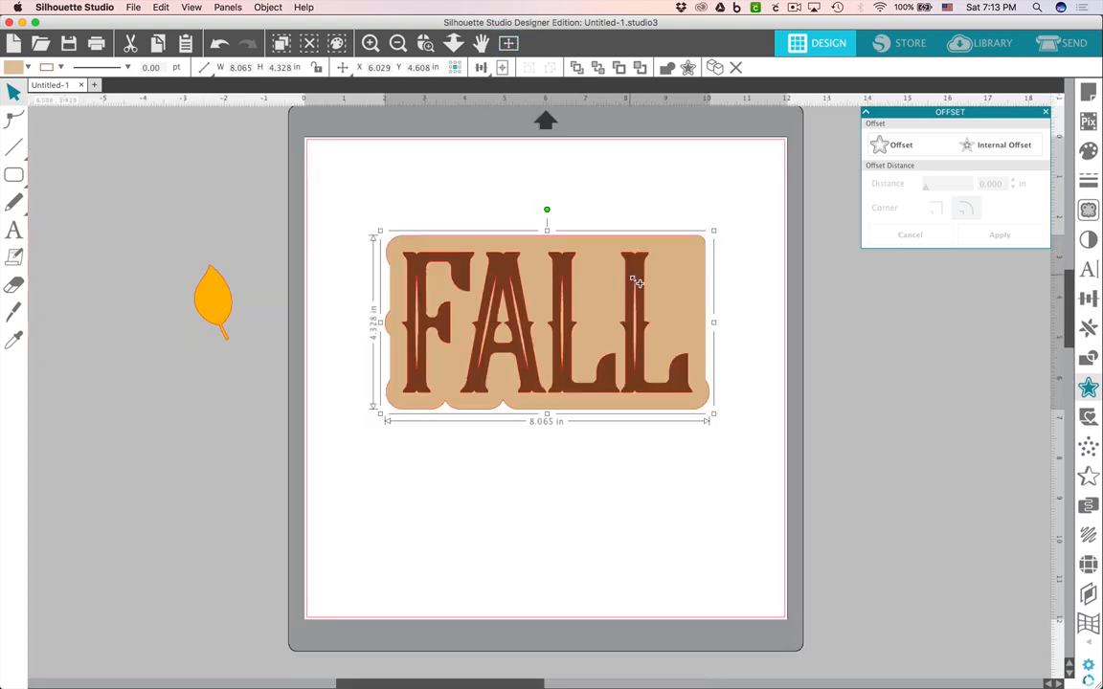
scroll(637, 281, "up", 2)
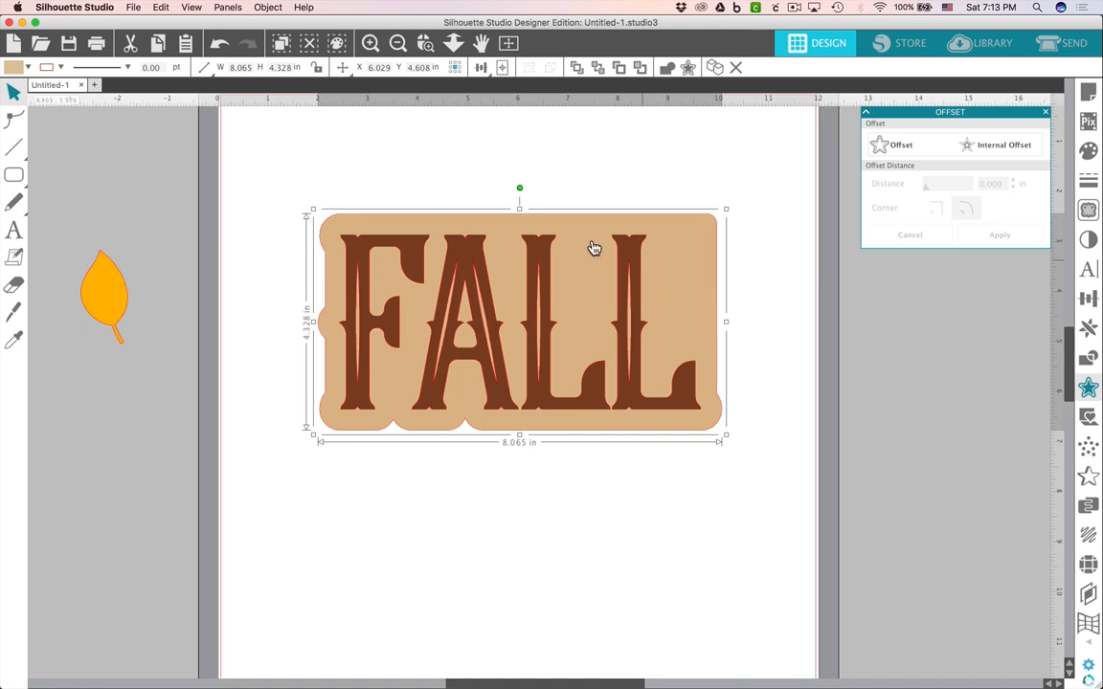
left_click_drag(288, 172, 726, 382)
key("Down")
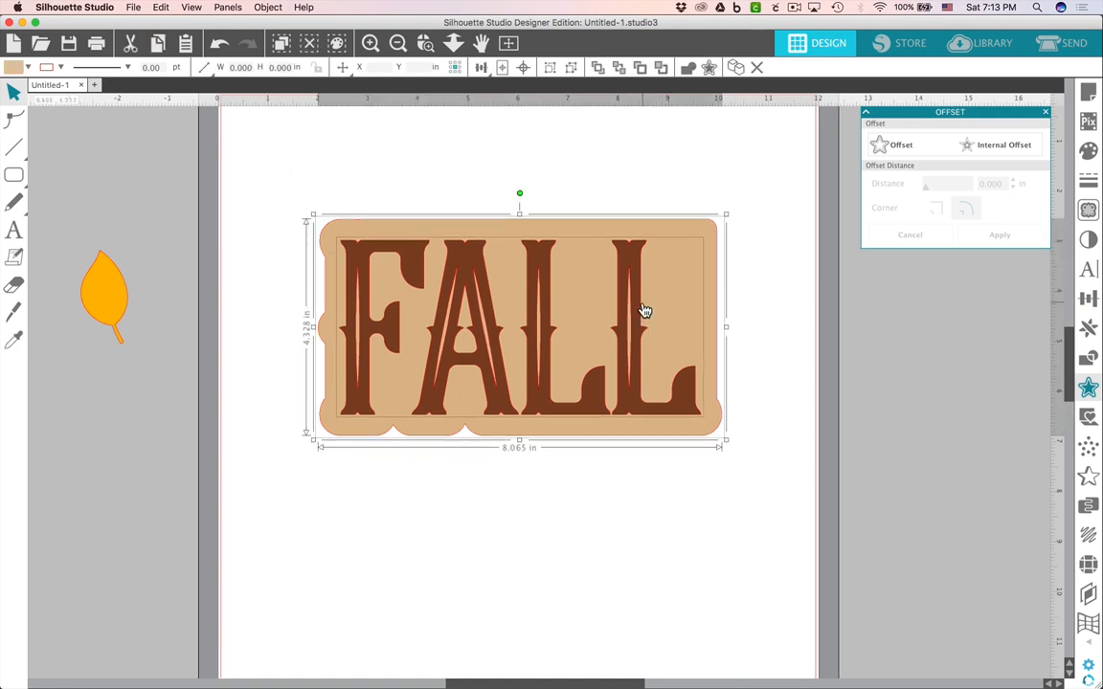
key("Down")
key("Down")
key("Down")
key("Down")
key("Down")
key("Down")
key("Down")
key("Down")
key("Down")
key("Down")
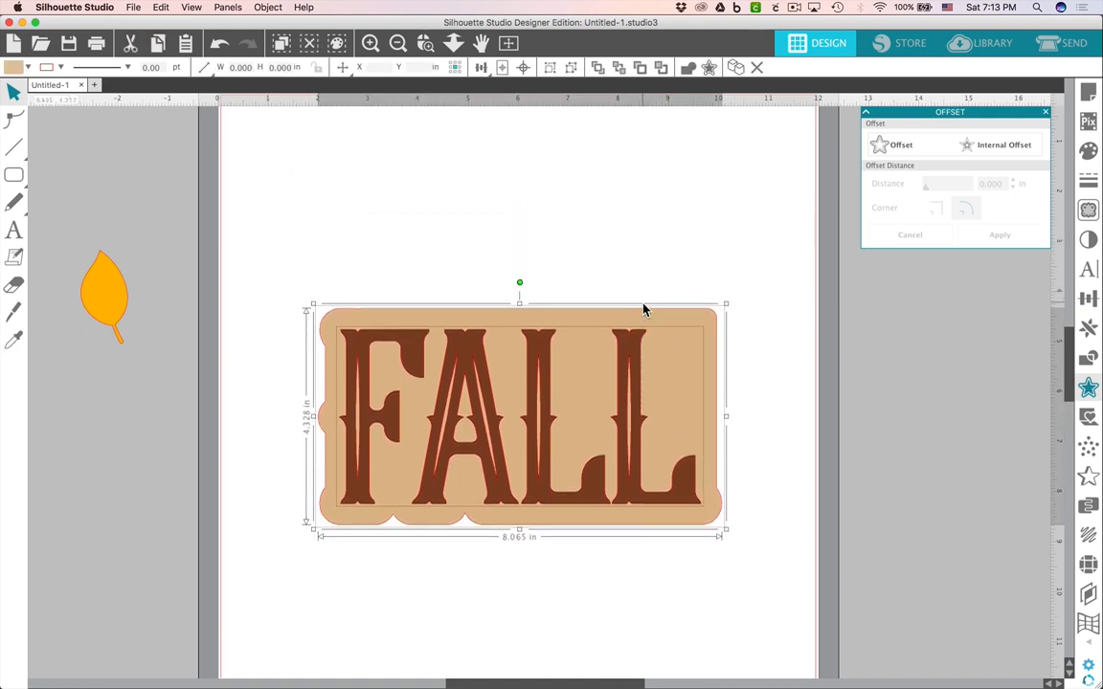
key("Down")
Mirror a copy of the backing shape directly above the original with Replicate.
left_click(673, 307)
left_click(686, 388)
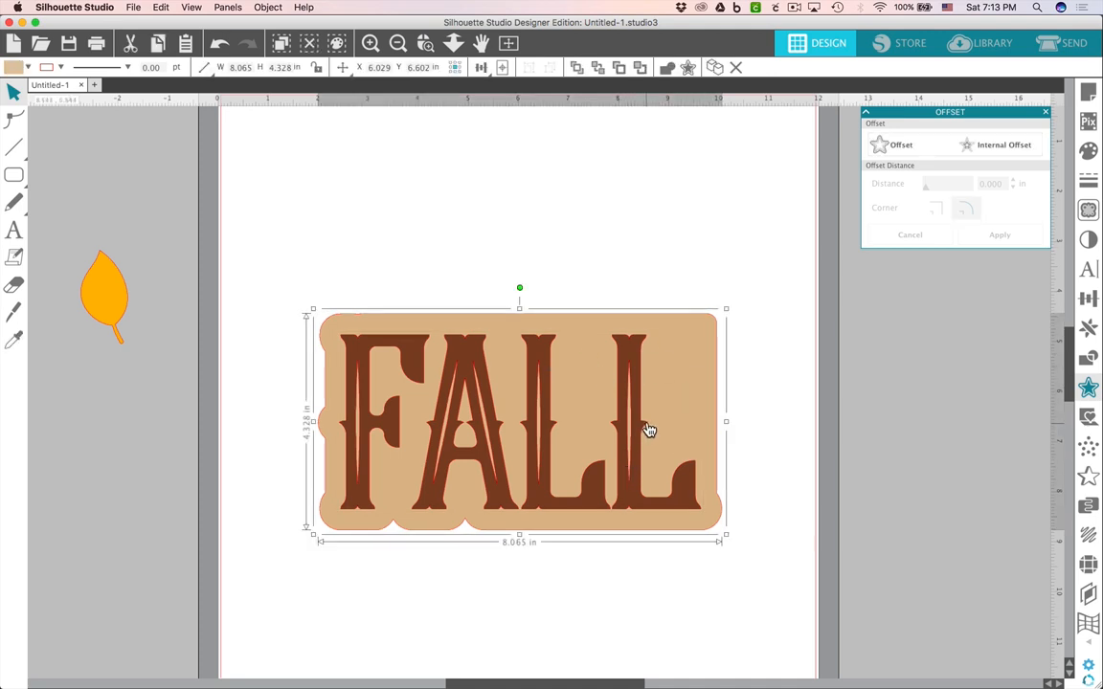
left_click(1088, 329)
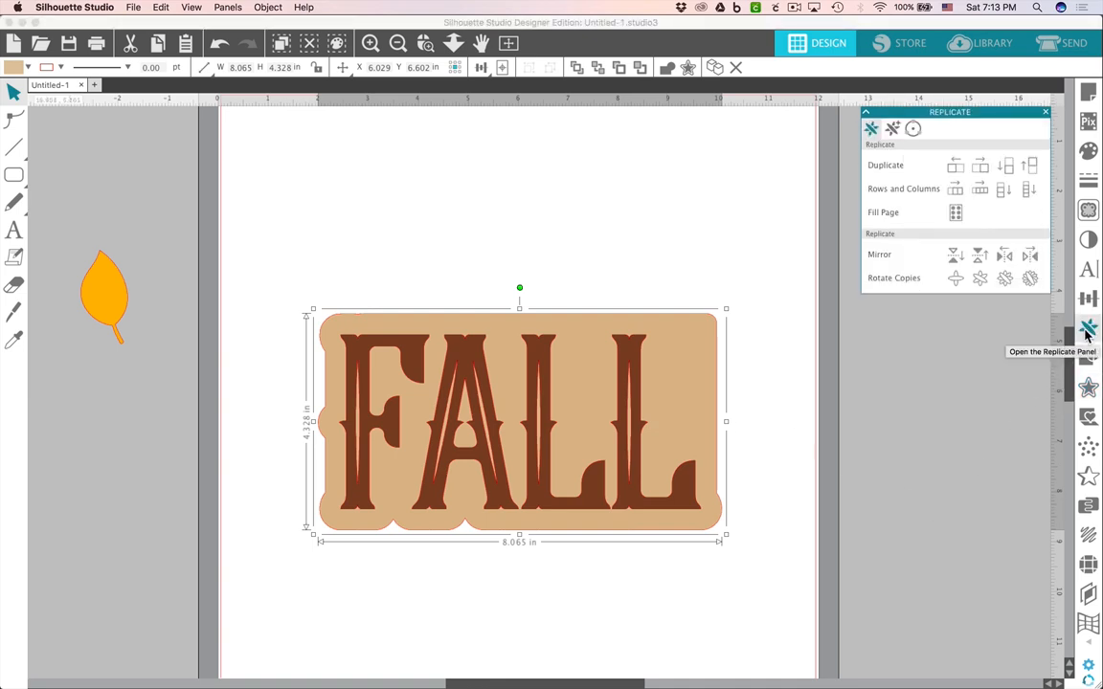
left_click(979, 256)
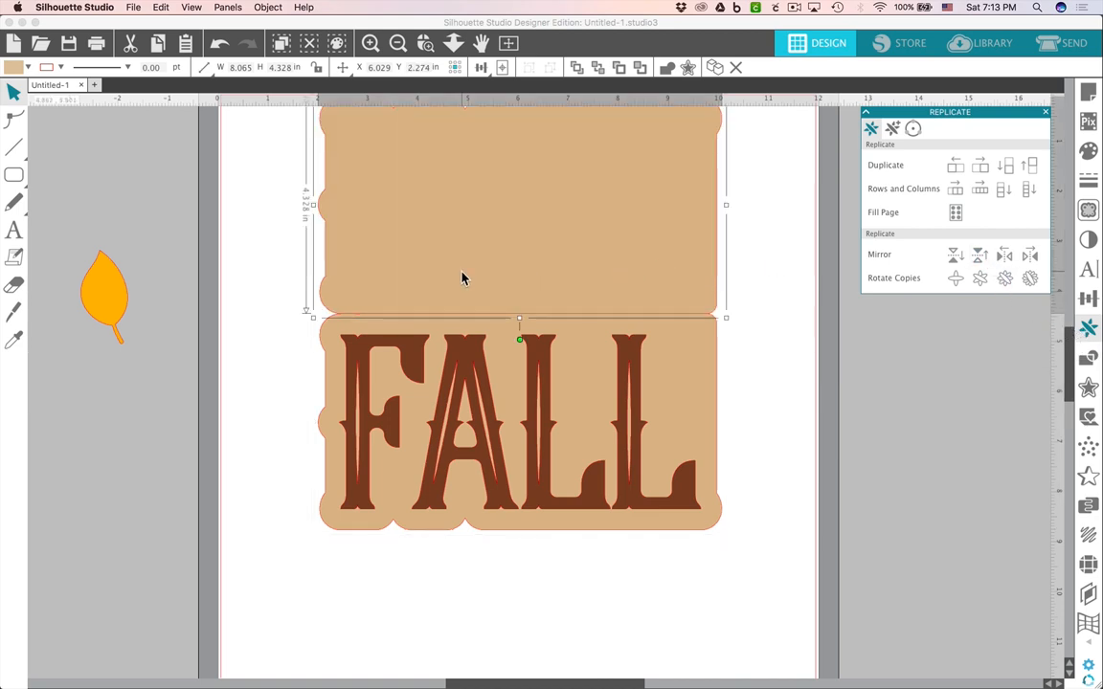
Weld the mirrored copy and original backing into one card shape and send it behind the lettering.
scroll(465, 281, "up", 3)
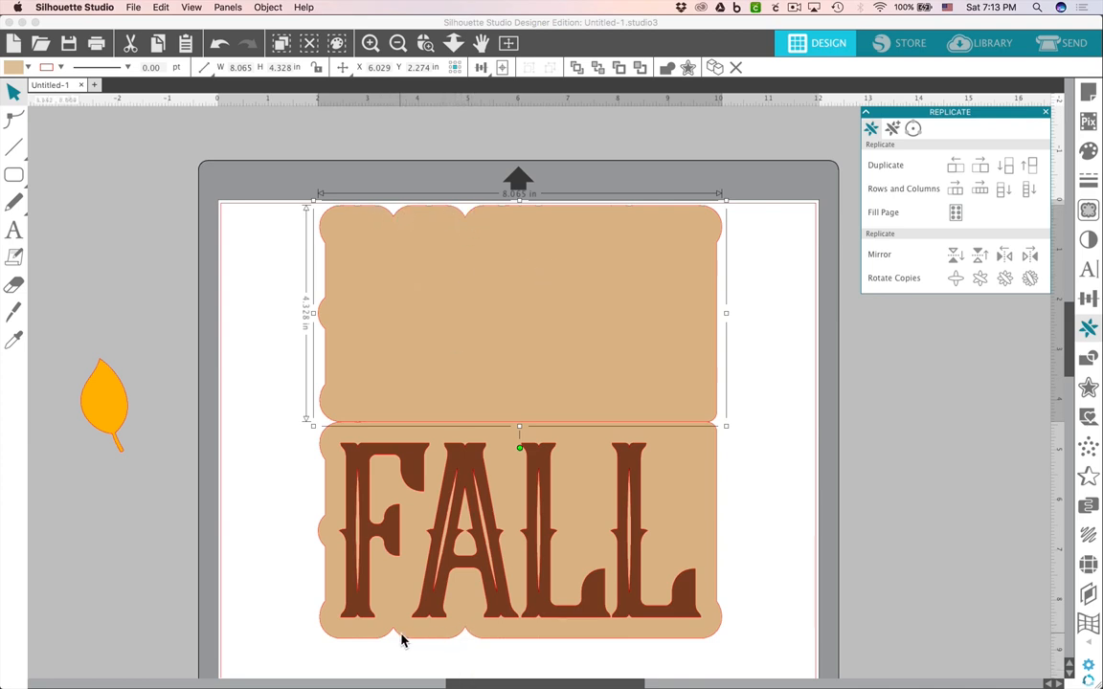
left_click_drag(762, 438, 758, 400)
left_click_drag(748, 393, 705, 384)
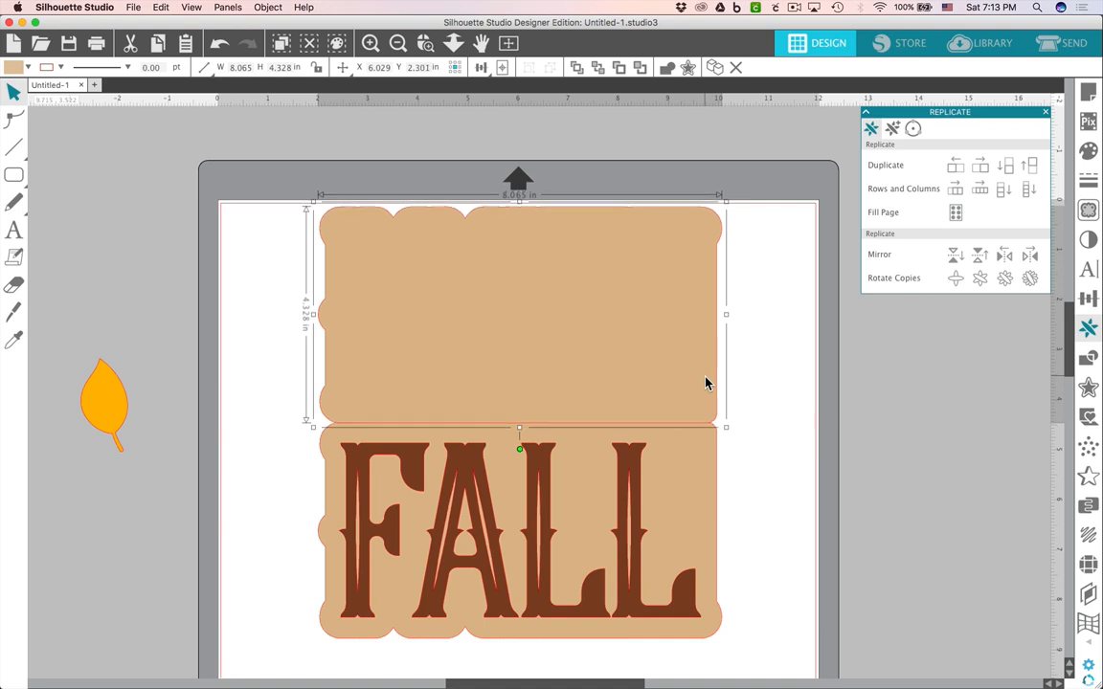
left_click(742, 444)
left_click_drag(771, 456, 709, 403)
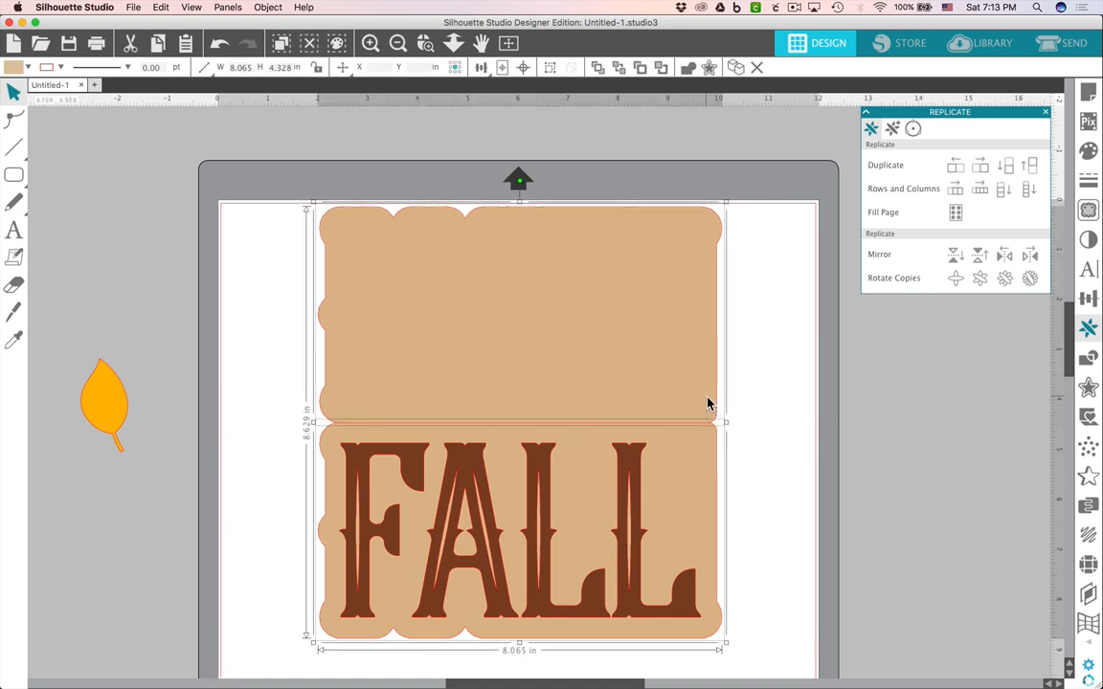
right_click(703, 400)
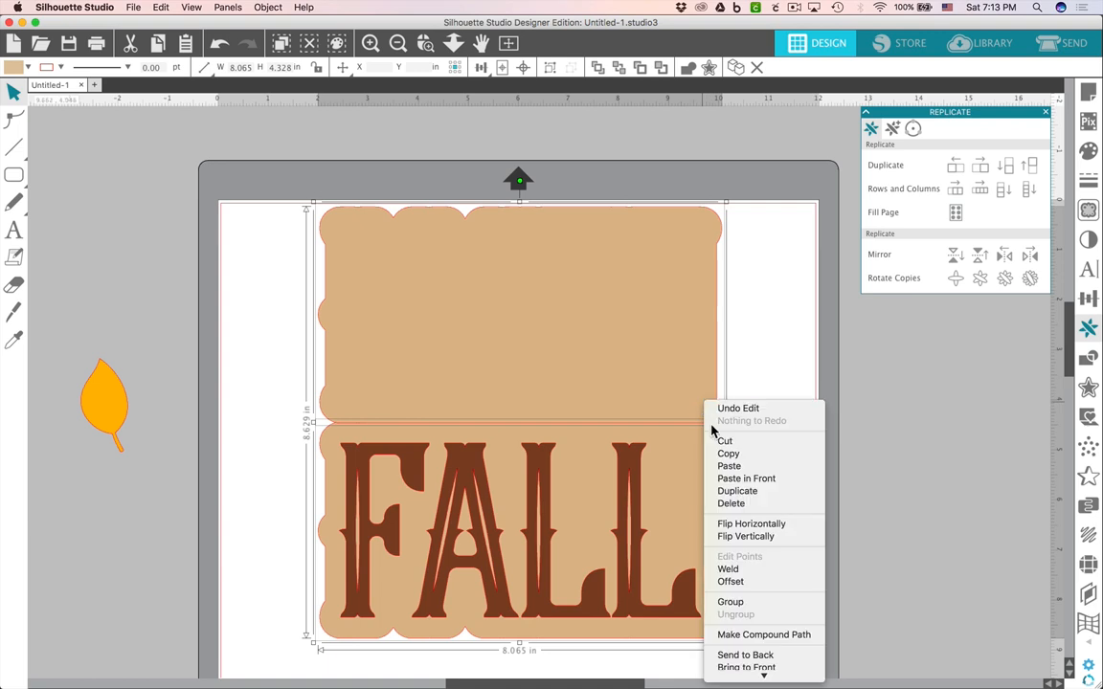
left_click(728, 569)
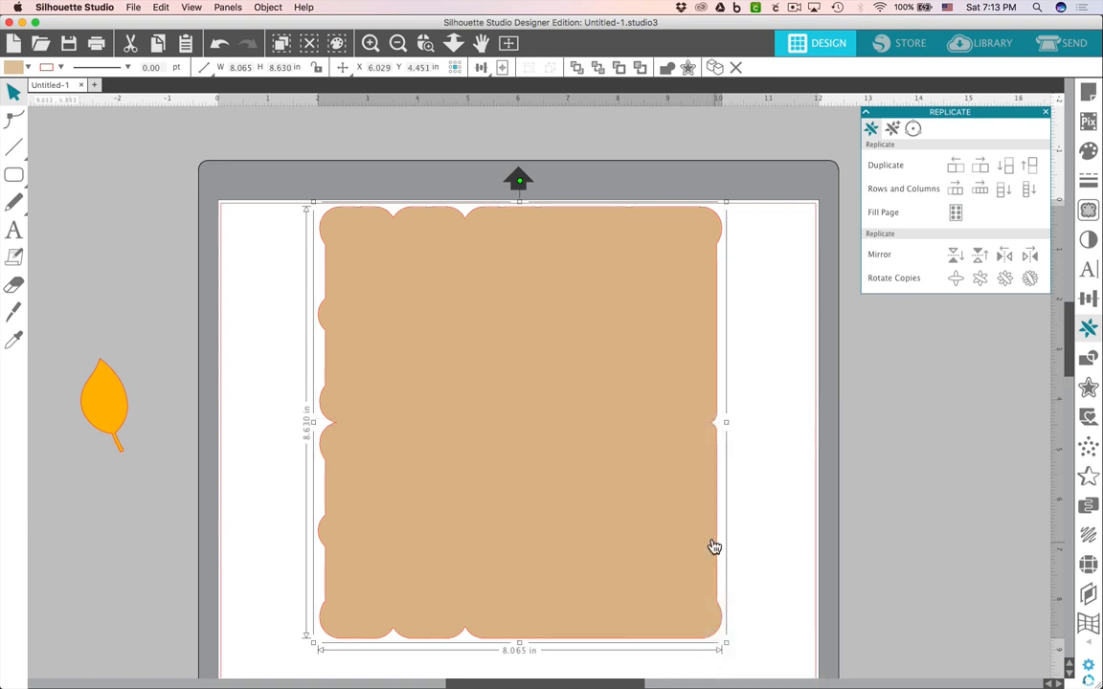
right_click(672, 505)
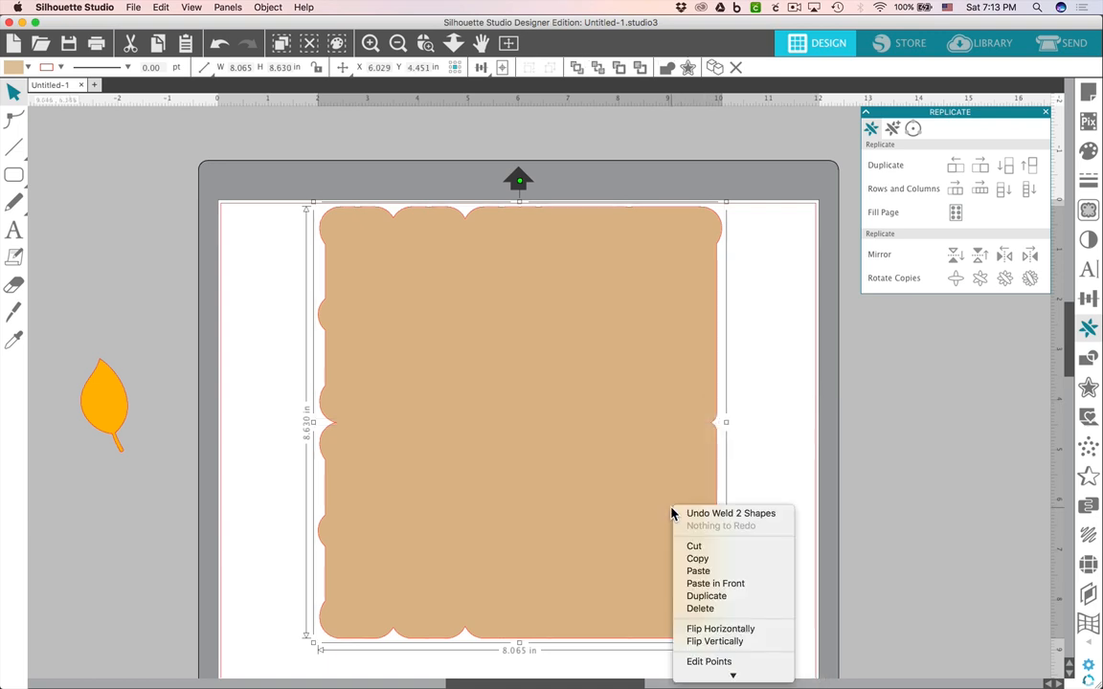
scroll(709, 633, "down", 4)
left_click(709, 614)
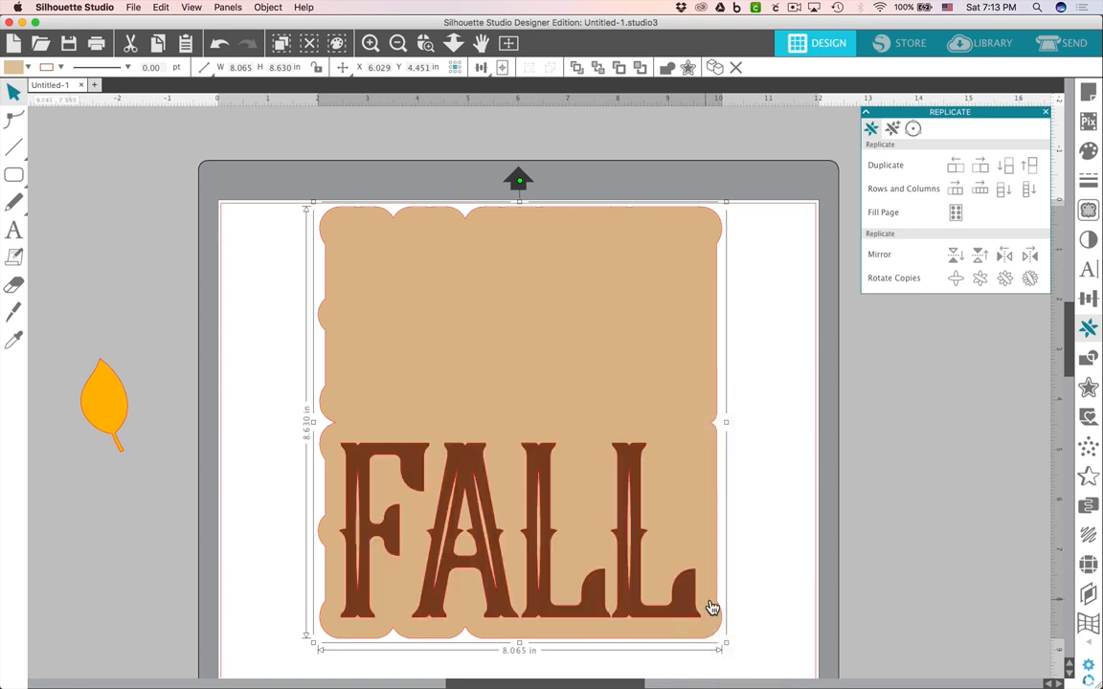
Draw a horizontal line about 7.29 in long along the fold between the two card halves.
left_click(783, 560)
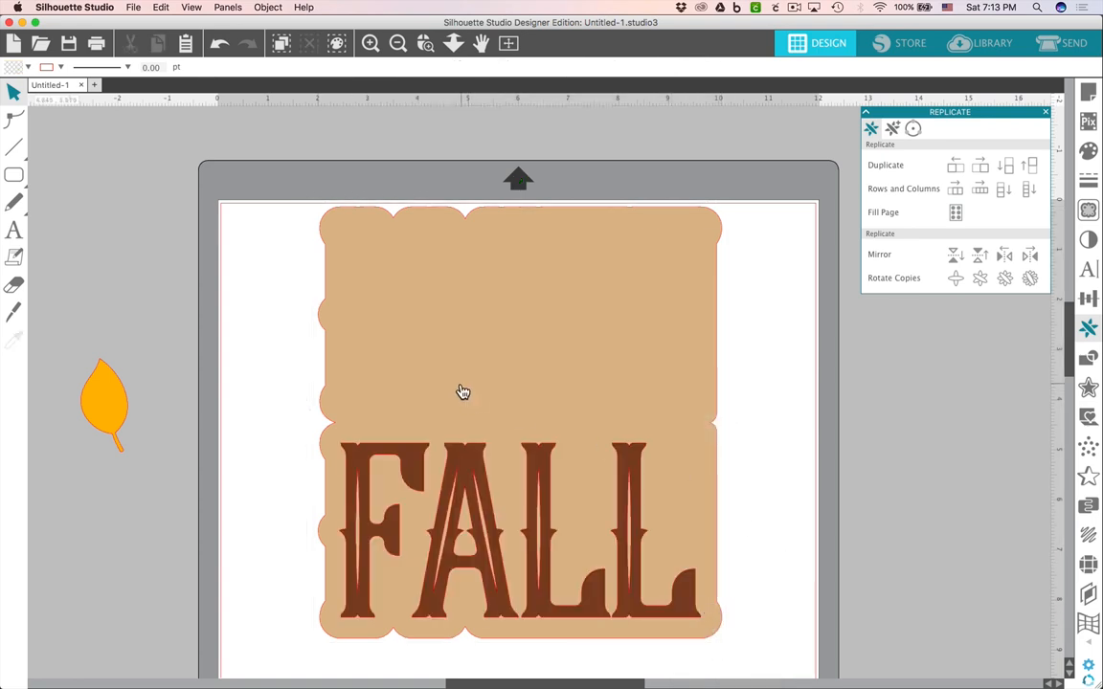
left_click(14, 147)
left_click_drag(329, 421, 704, 435)
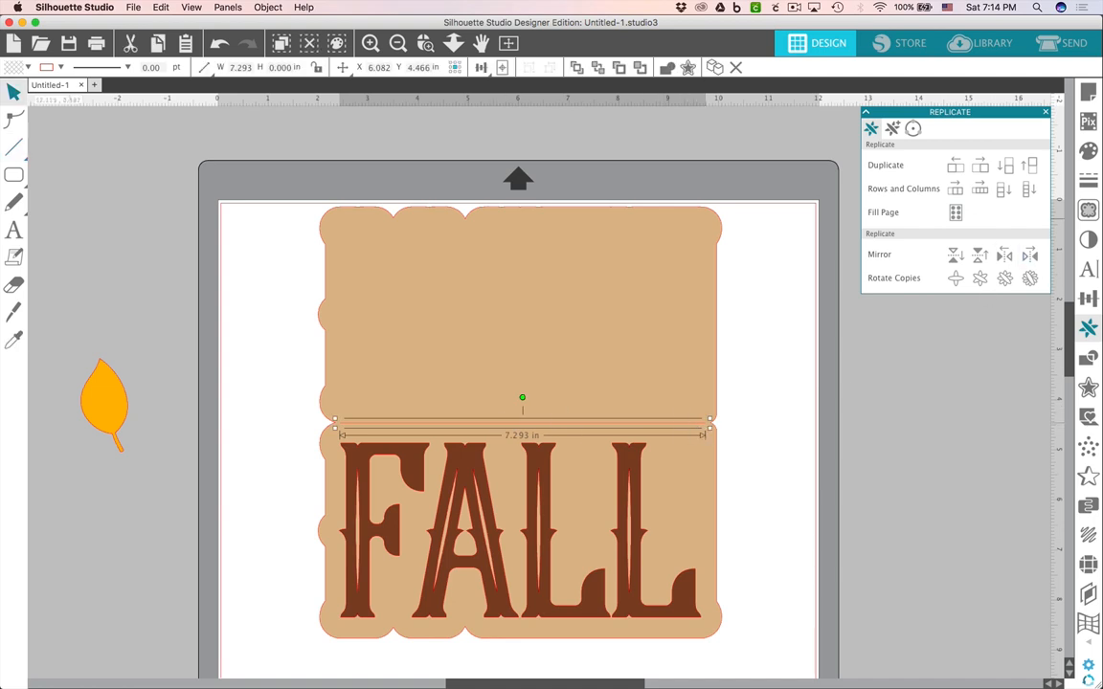
Set the fold line's style to a dashed line.
left_click(1088, 180)
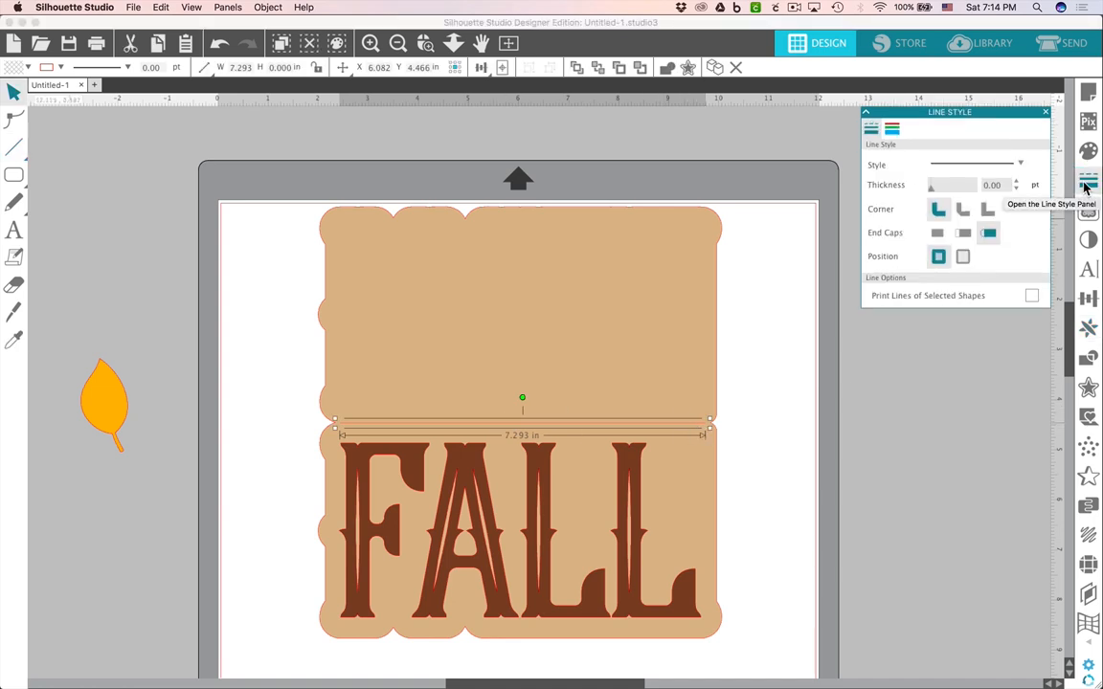
left_click(989, 168)
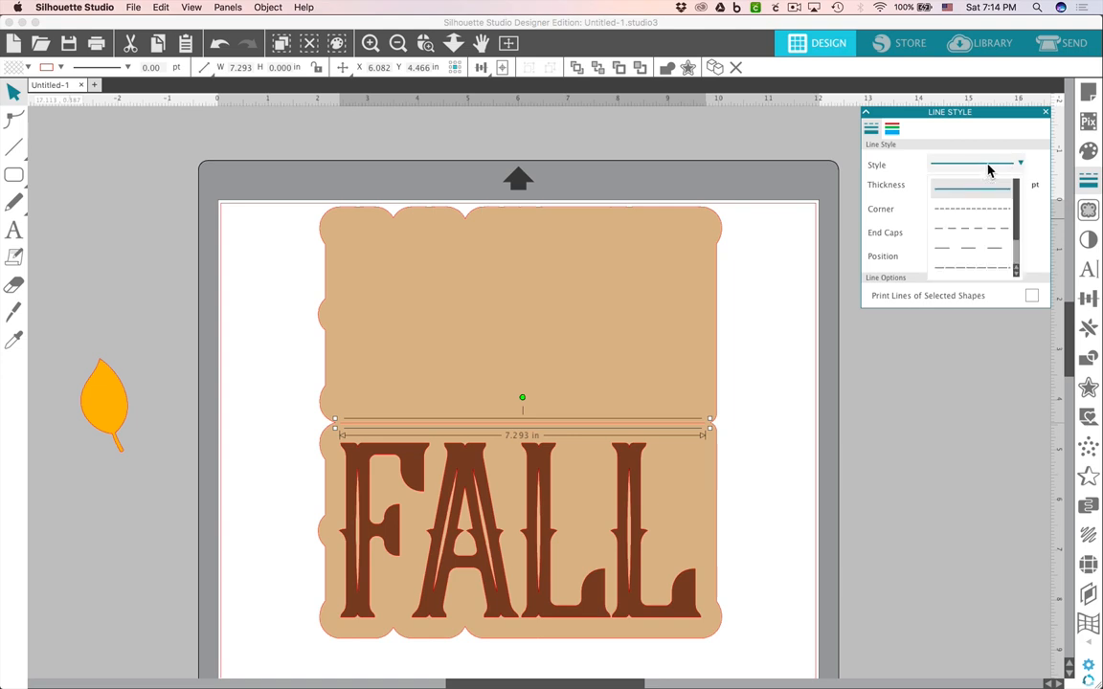
left_click(987, 239)
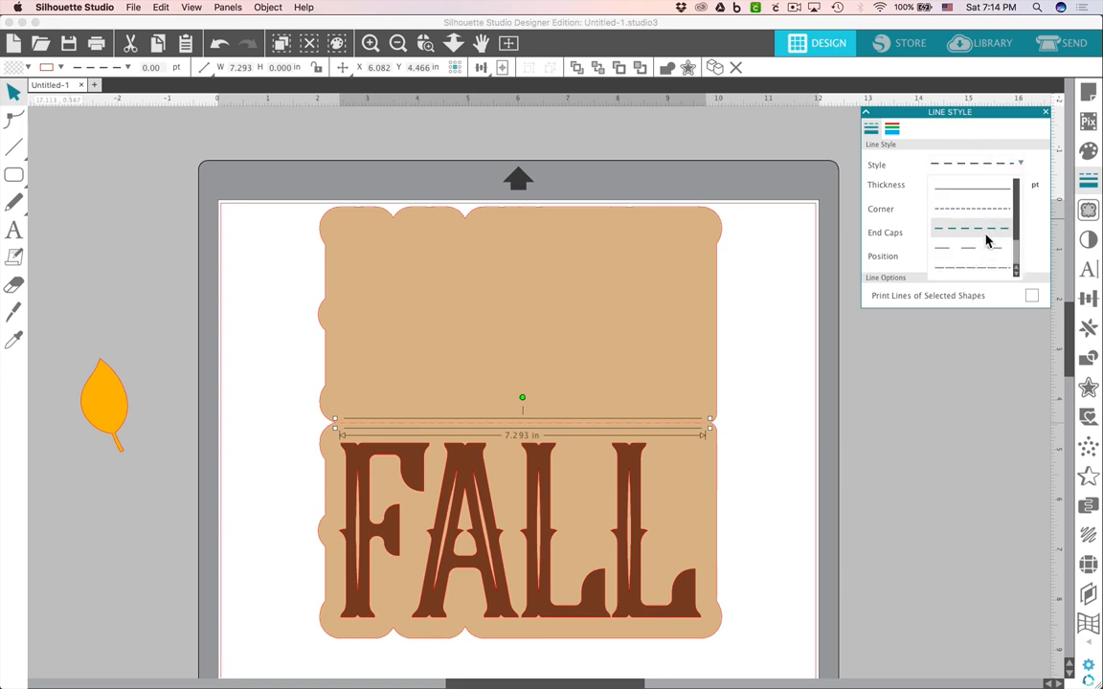
left_click(808, 454)
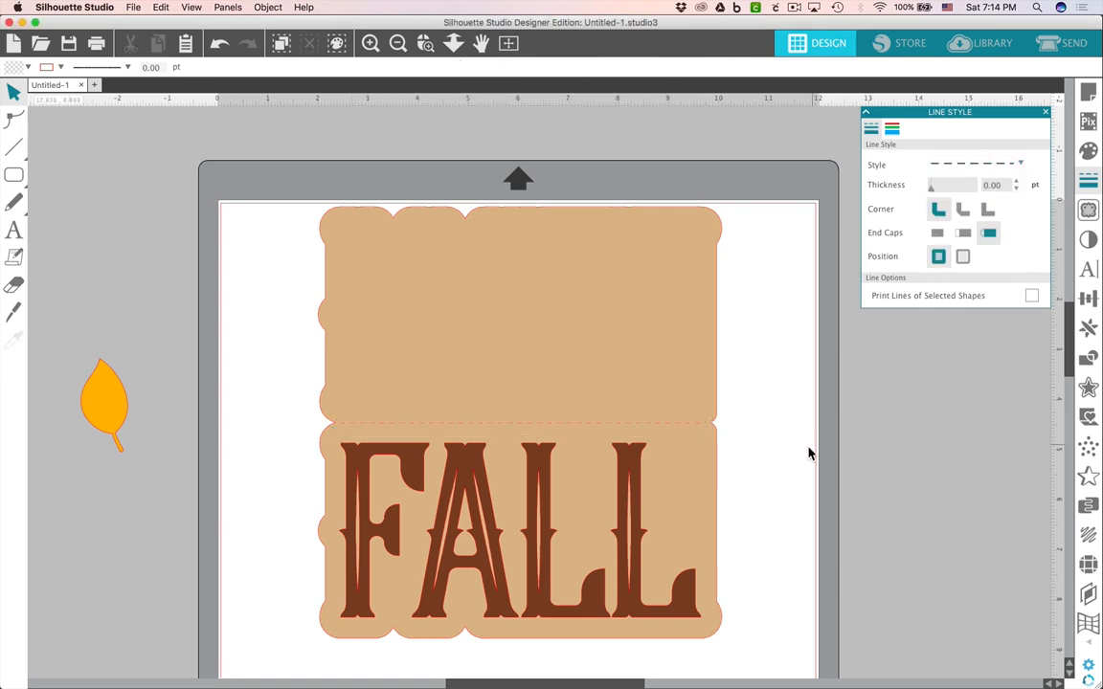
Select the card backing and fold line together and center them horizontally on each other.
left_click(665, 430)
left_click_drag(799, 442, 667, 395)
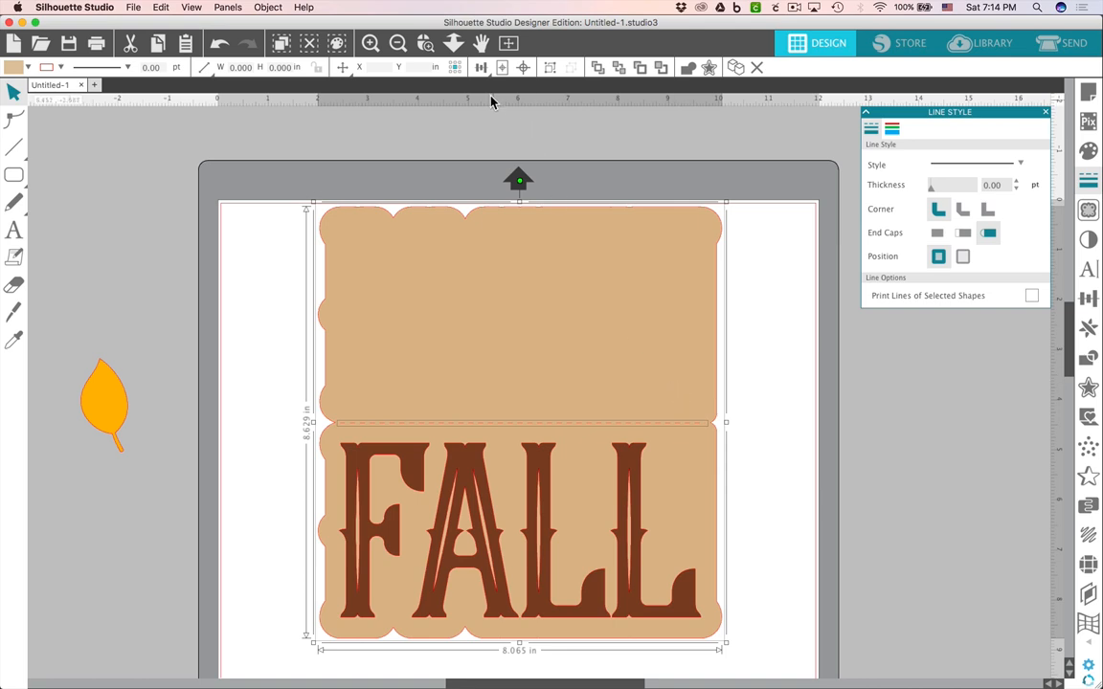
mouse_move(482, 73)
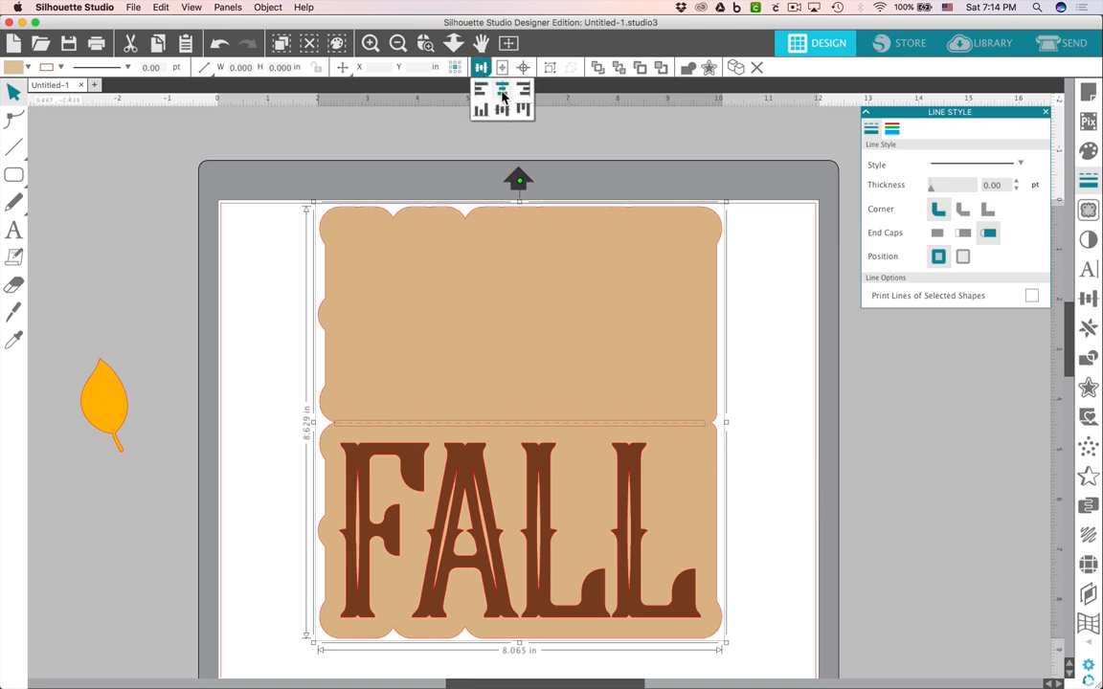
left_click(503, 109)
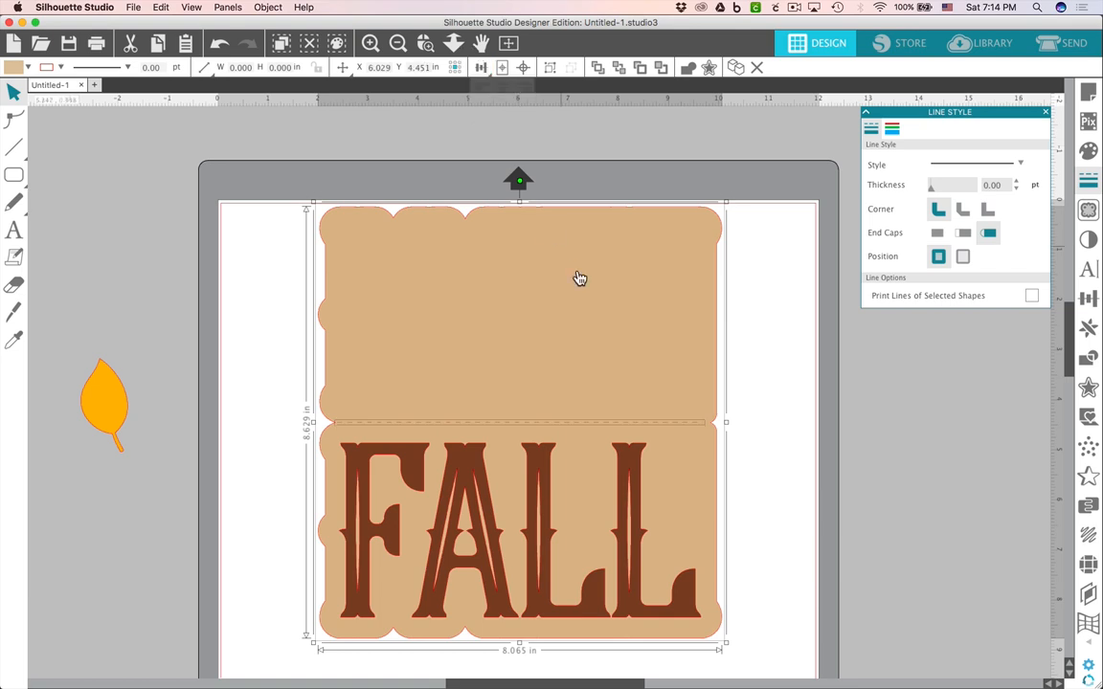
left_click(790, 552)
Zoom in to inspect the fold line's ends against the card's edges.
left_click(695, 430)
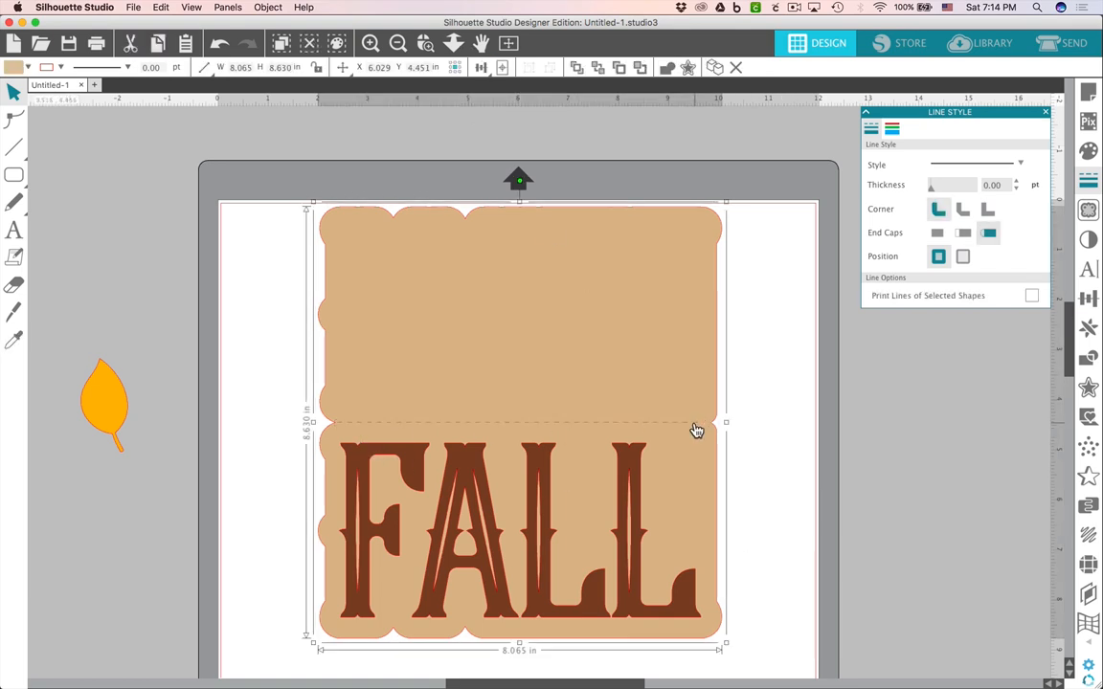
double_click(692, 425)
left_click(727, 427)
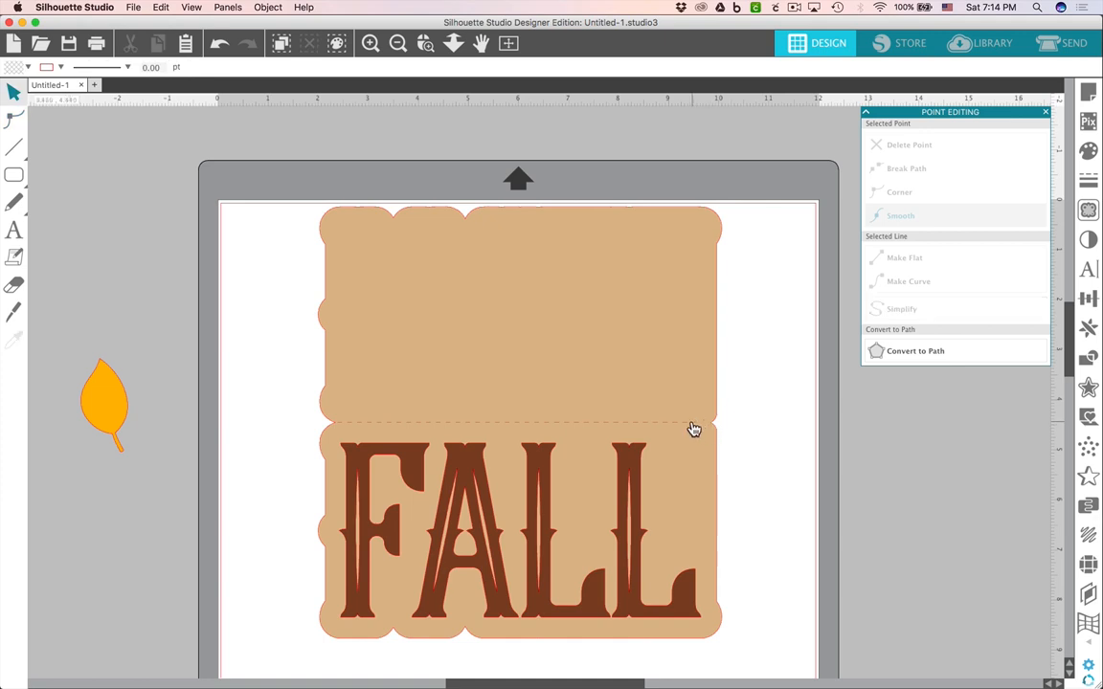
left_click(691, 423)
left_click(690, 423)
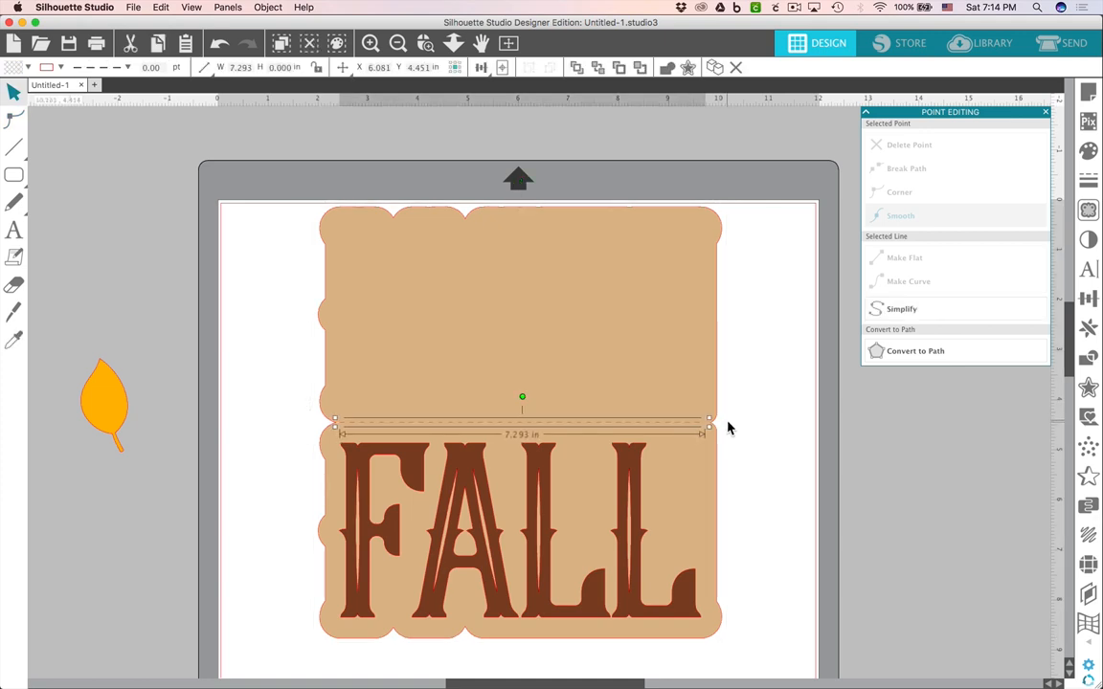
scroll(731, 425, "up", 5)
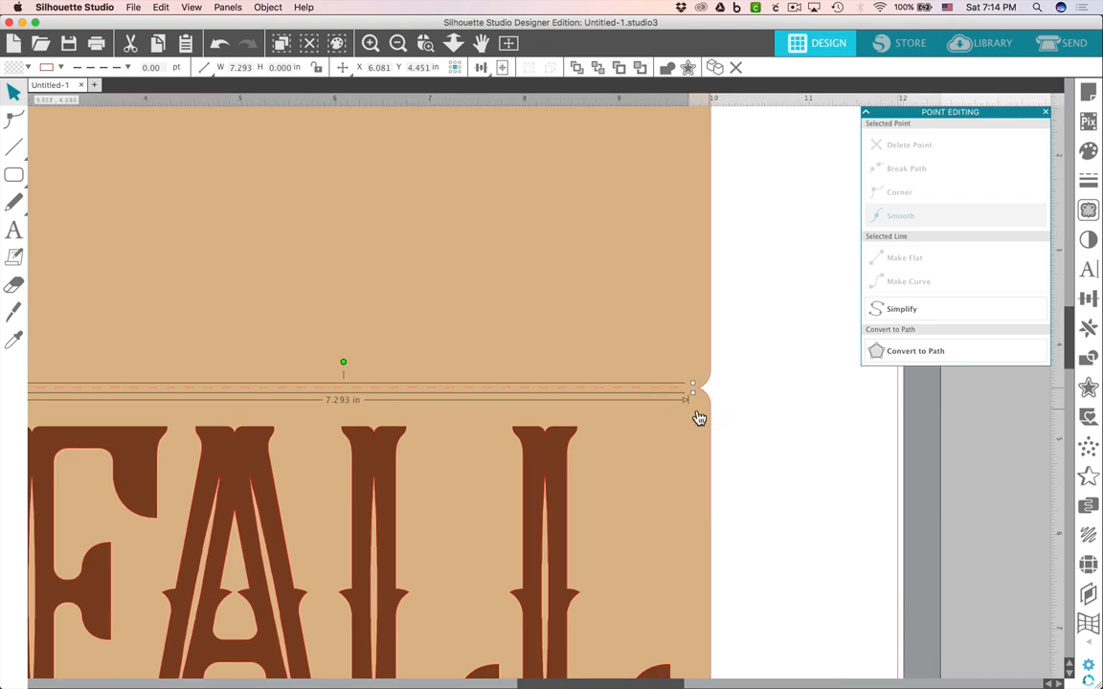
scroll(354, 369, "down", 1)
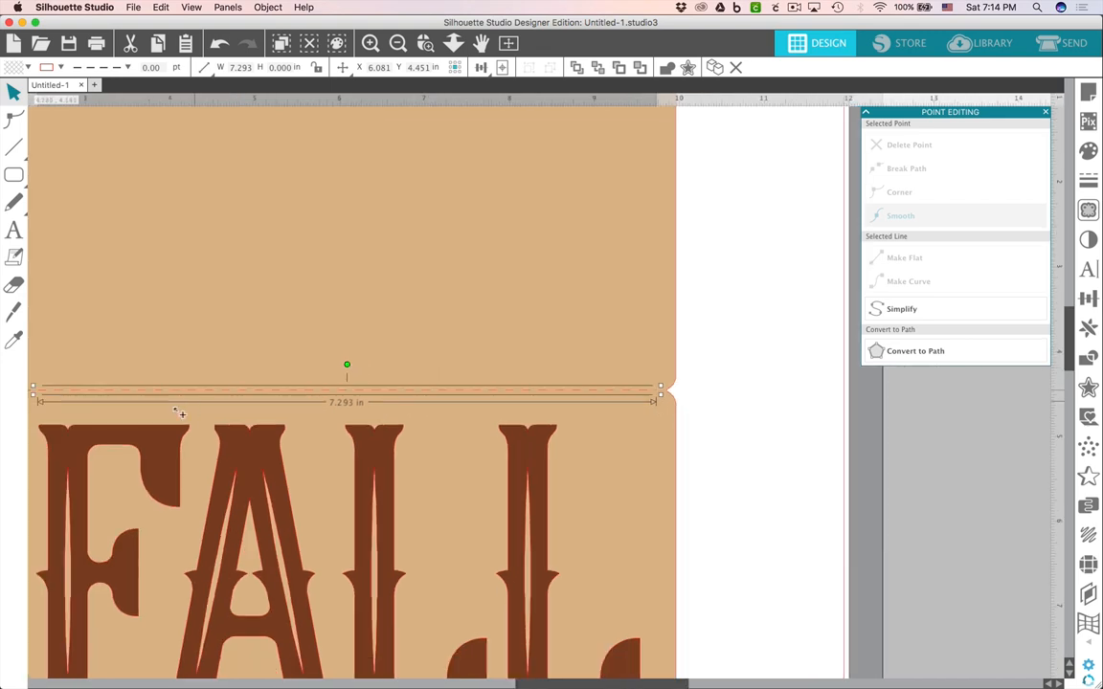
scroll(131, 422, "down", 2)
left_click_drag(86, 399, 278, 383)
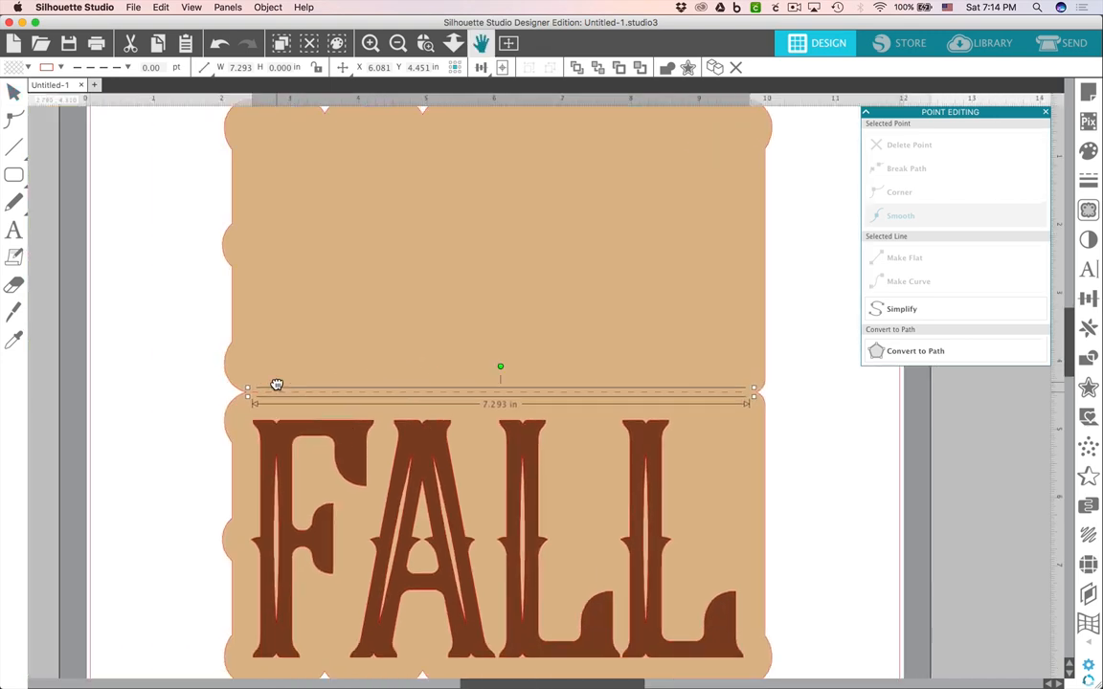
left_click(10, 88)
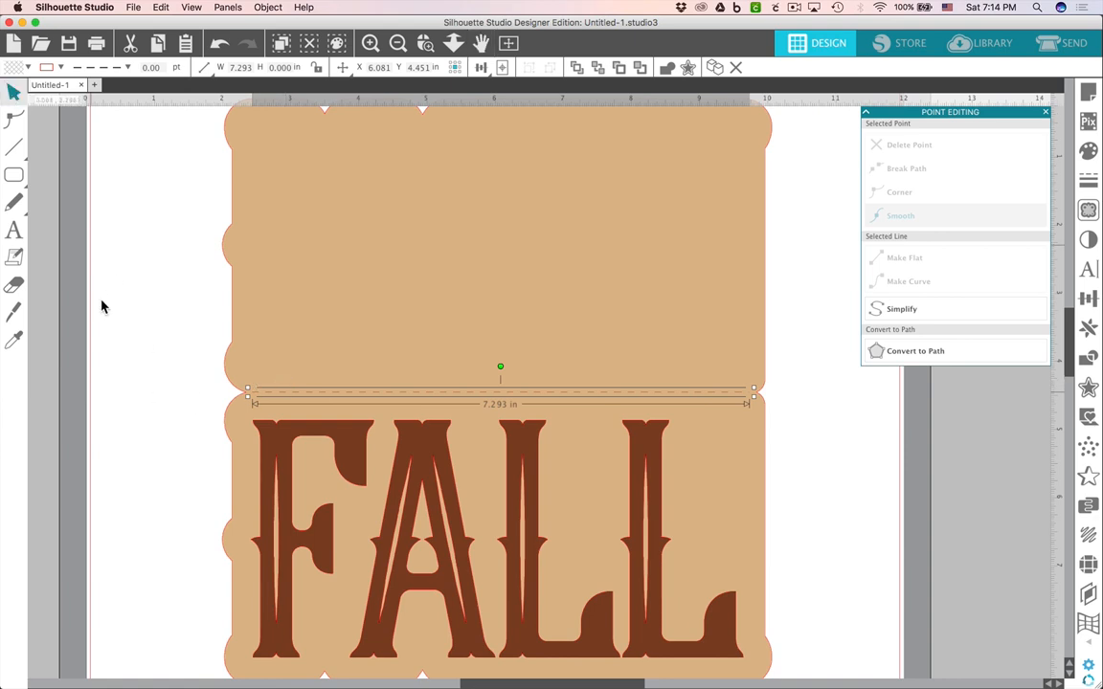
left_click(145, 368)
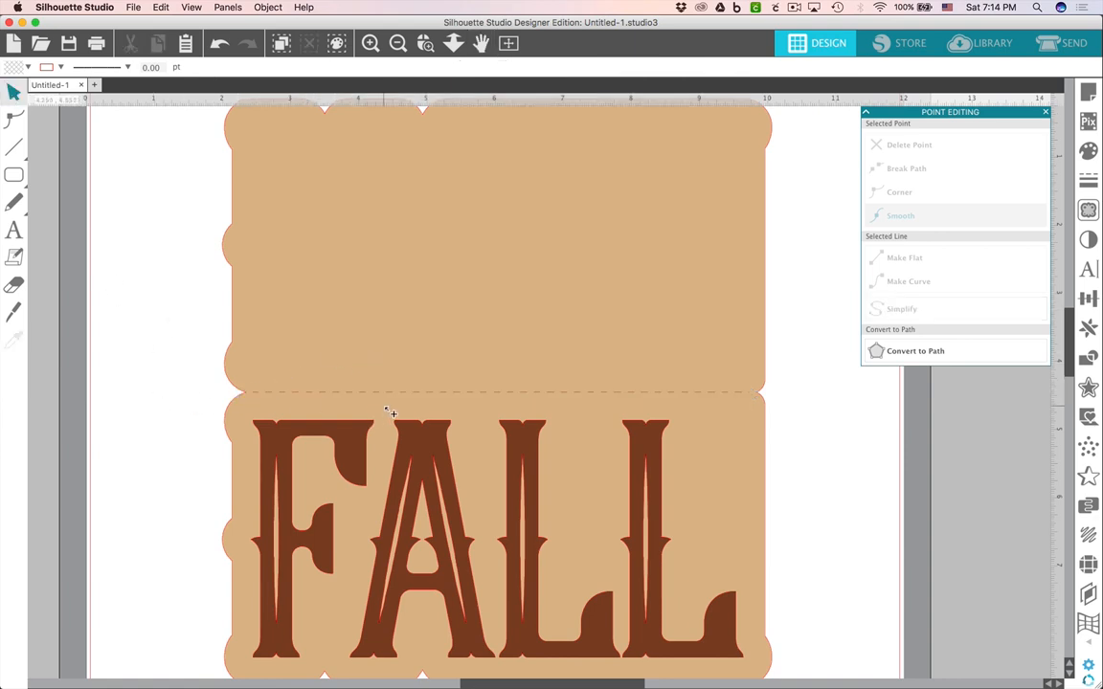
Move the orange leaf onto the card, next to the last L of FALL.
scroll(390, 412, "down", 2)
left_click(59, 389)
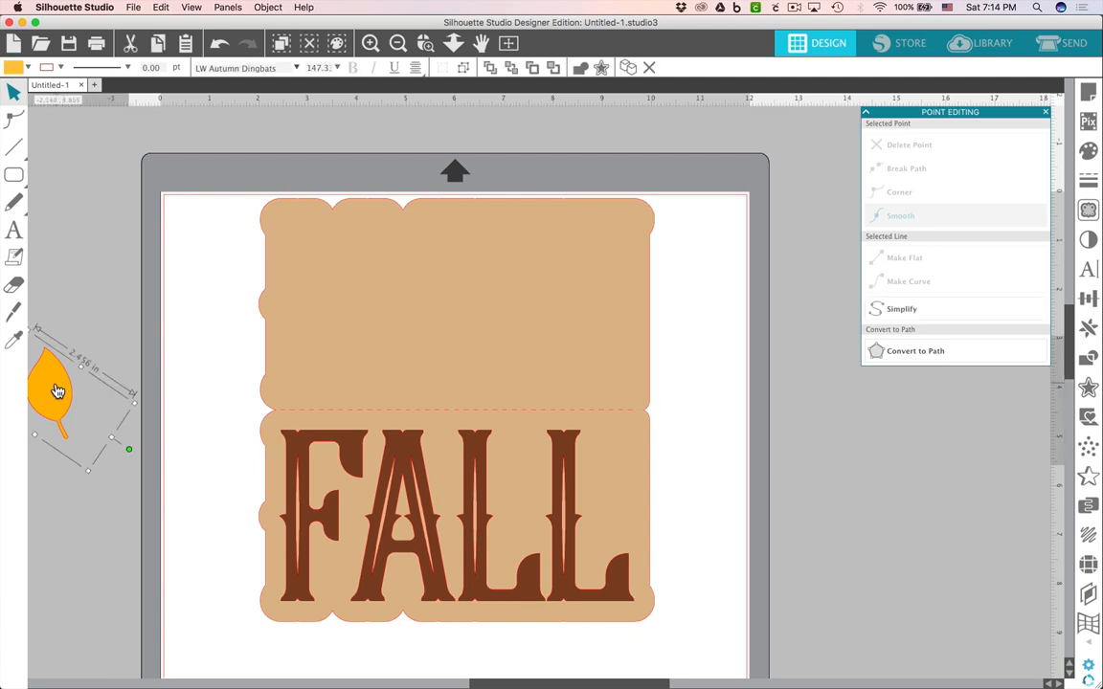
left_click_drag(57, 387, 620, 470)
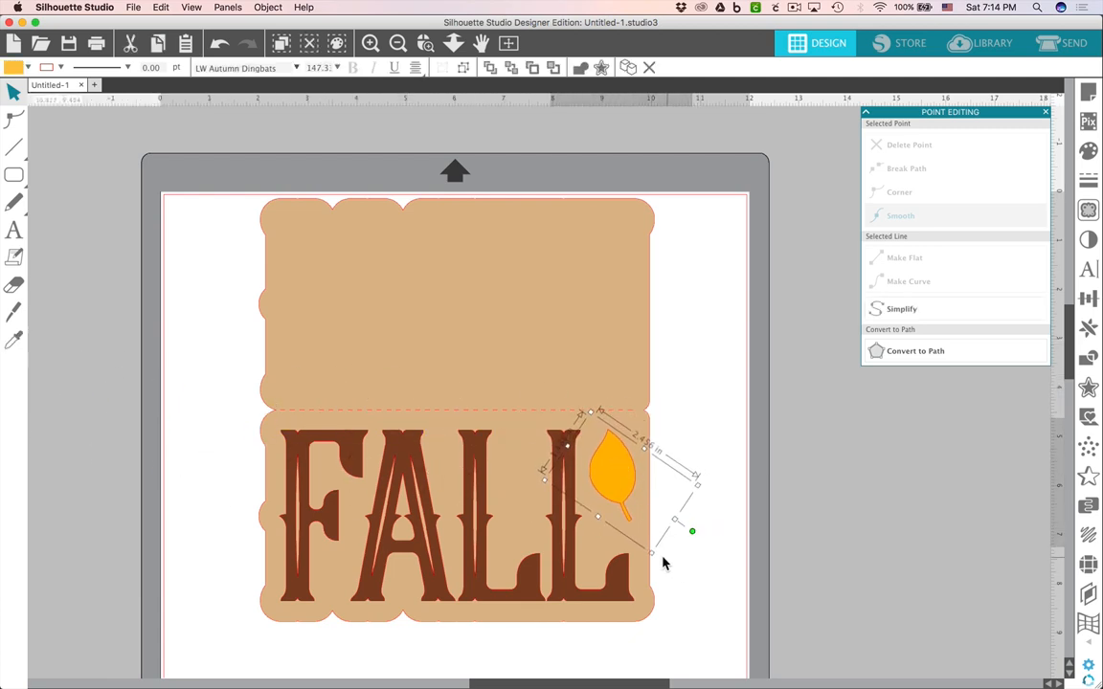
left_click_drag(653, 556, 654, 559)
left_click(706, 565)
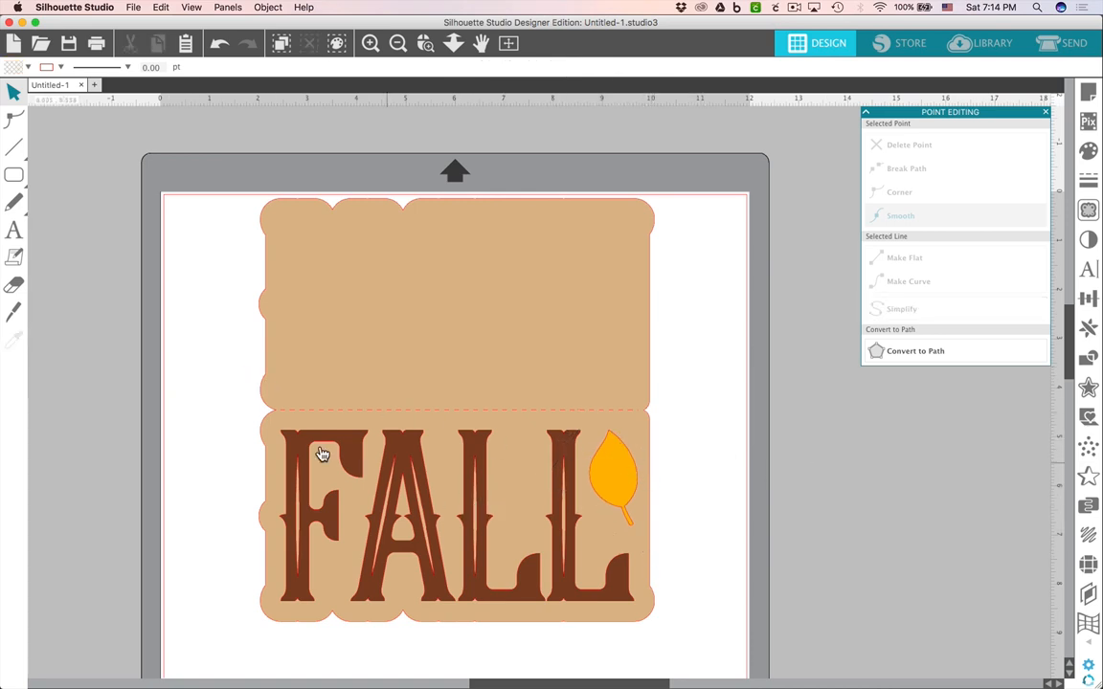
Move the card backing and fold line off the page to the side.
left_click_drag(223, 396, 387, 431)
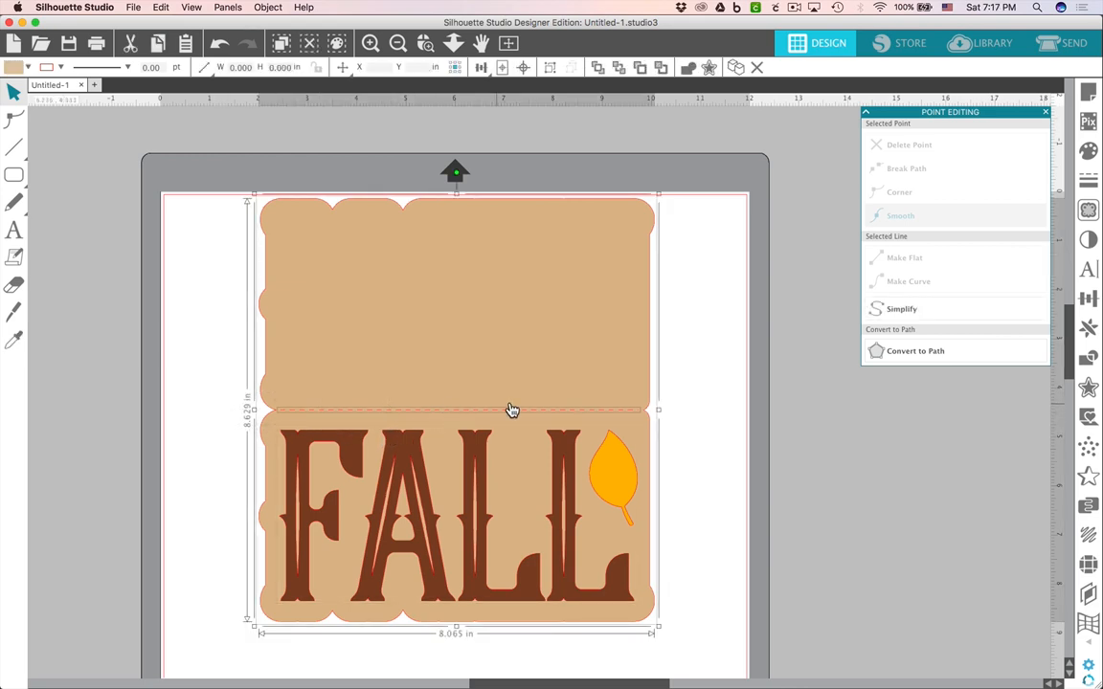
left_click_drag(553, 414, 75, 396)
left_click_drag(125, 423, 91, 412)
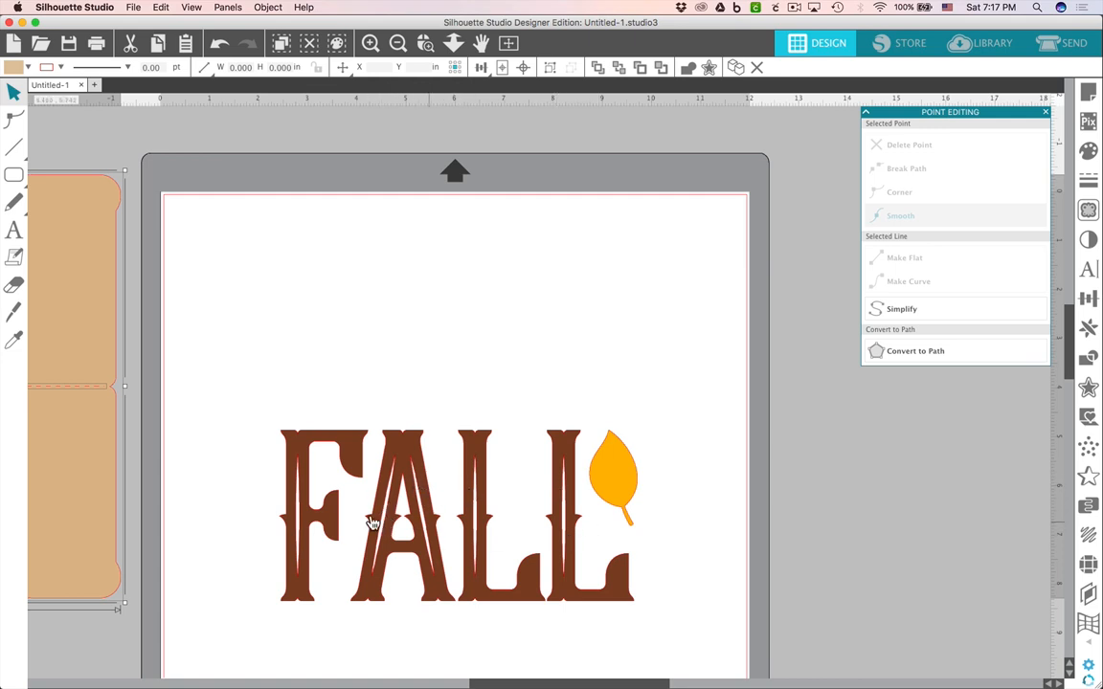
Release the compound path of the FALL lettering.
left_click(300, 519)
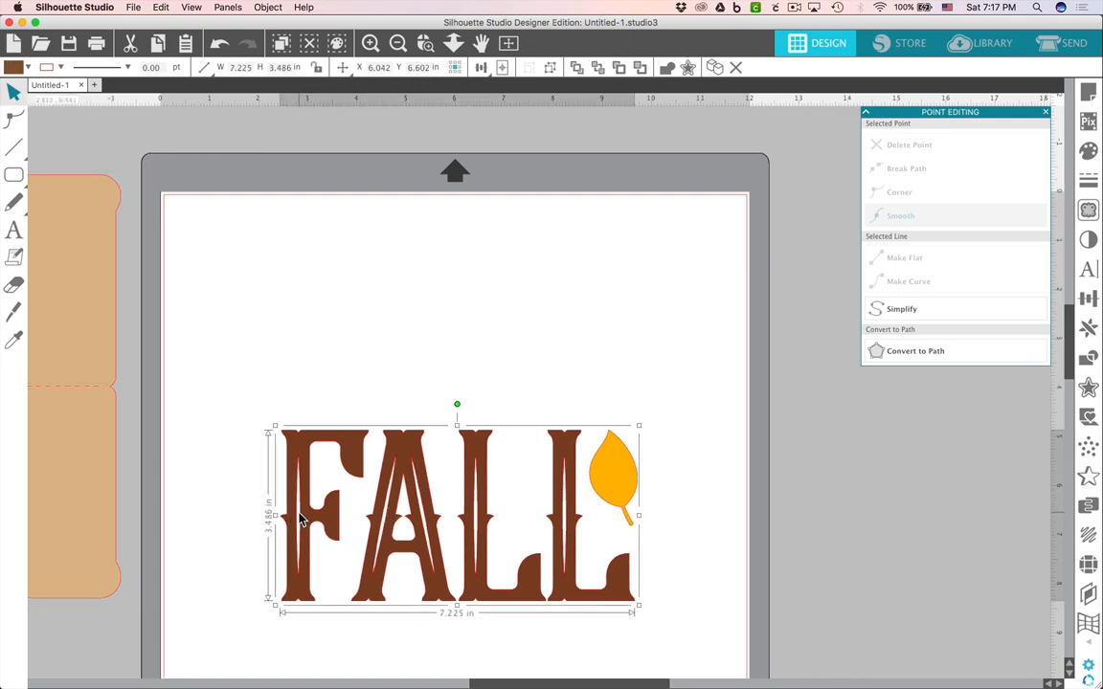
right_click(299, 519)
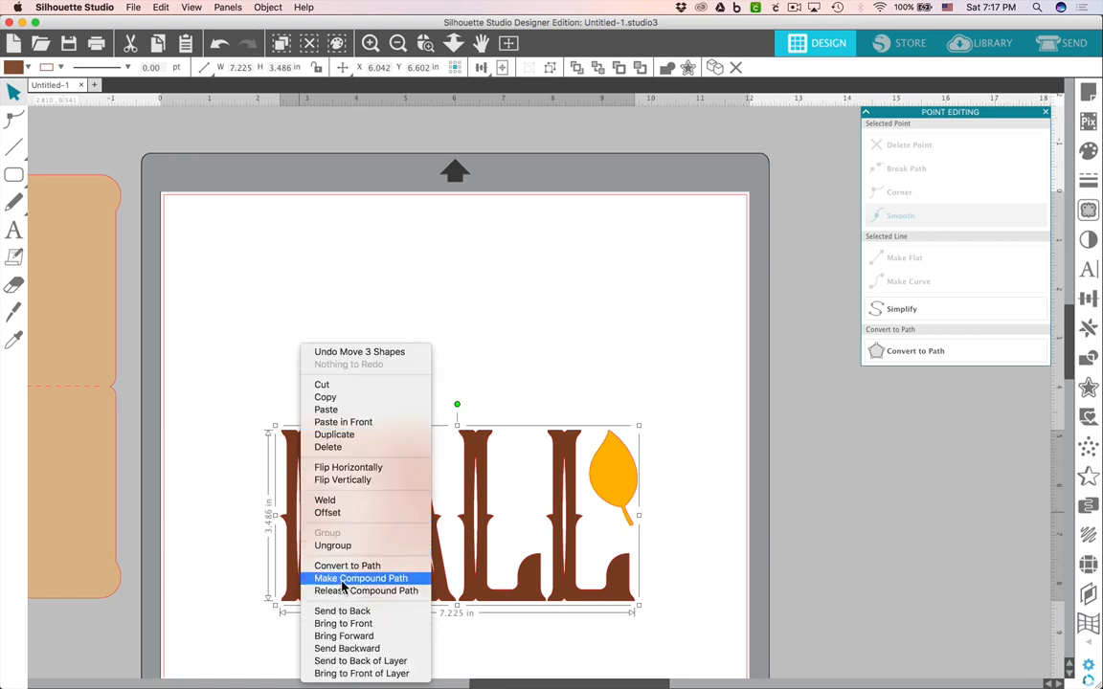
left_click(350, 591)
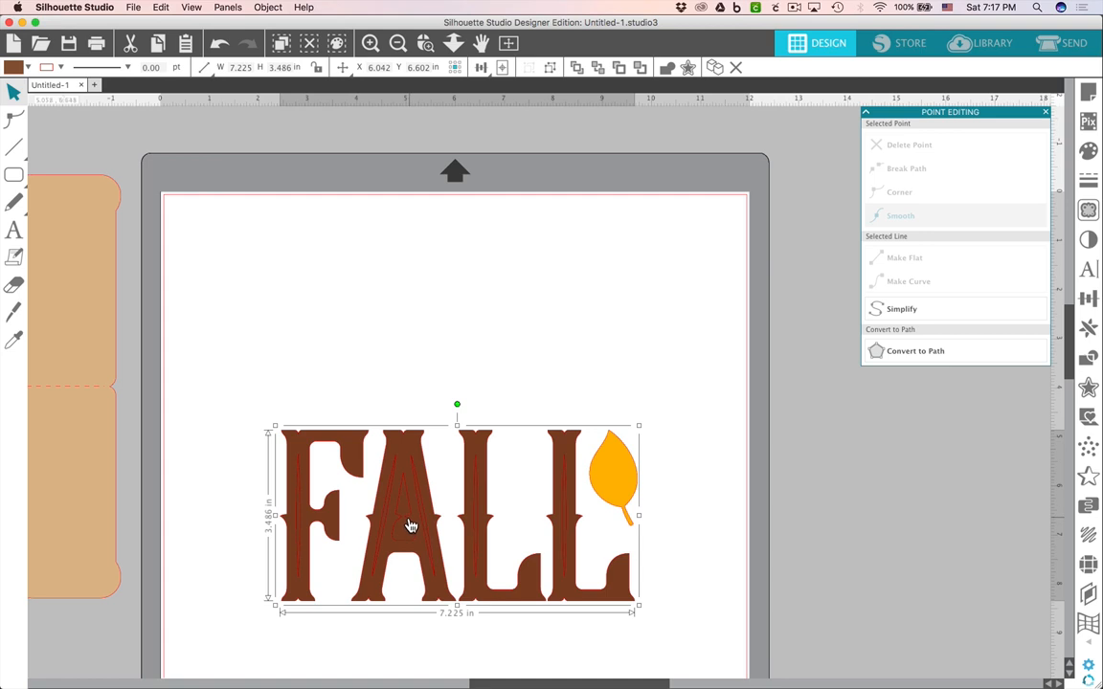
left_click(241, 490)
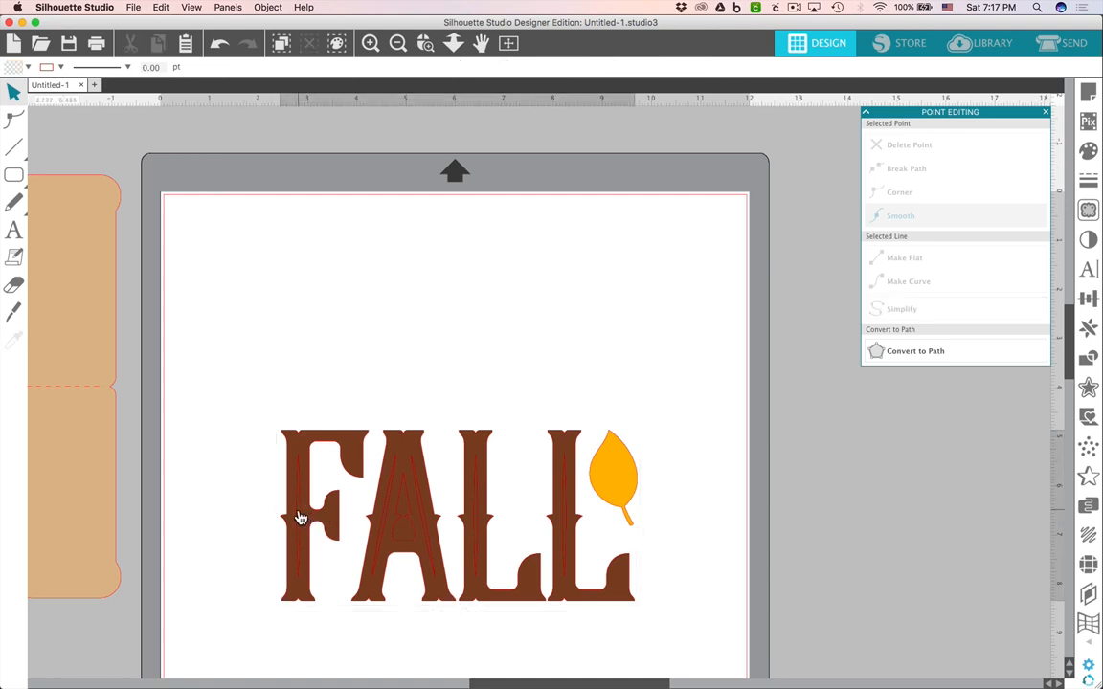
Delete the inner decorative stripe from the letter F.
left_click(296, 515)
right_click(300, 517)
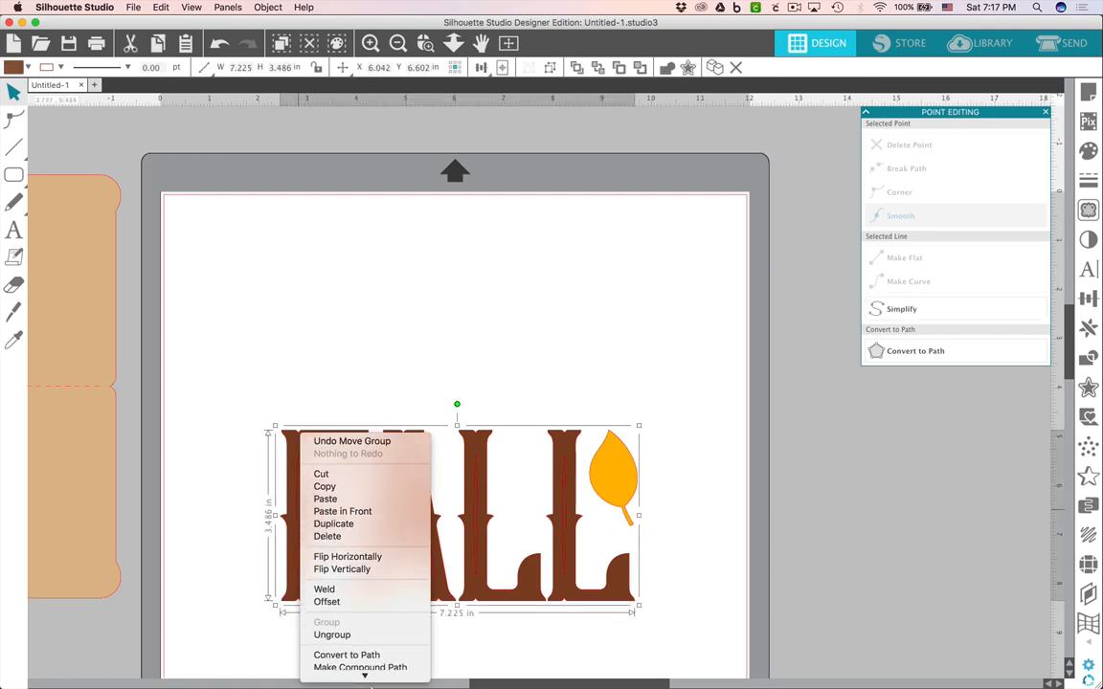
left_click(366, 599)
left_click(217, 526)
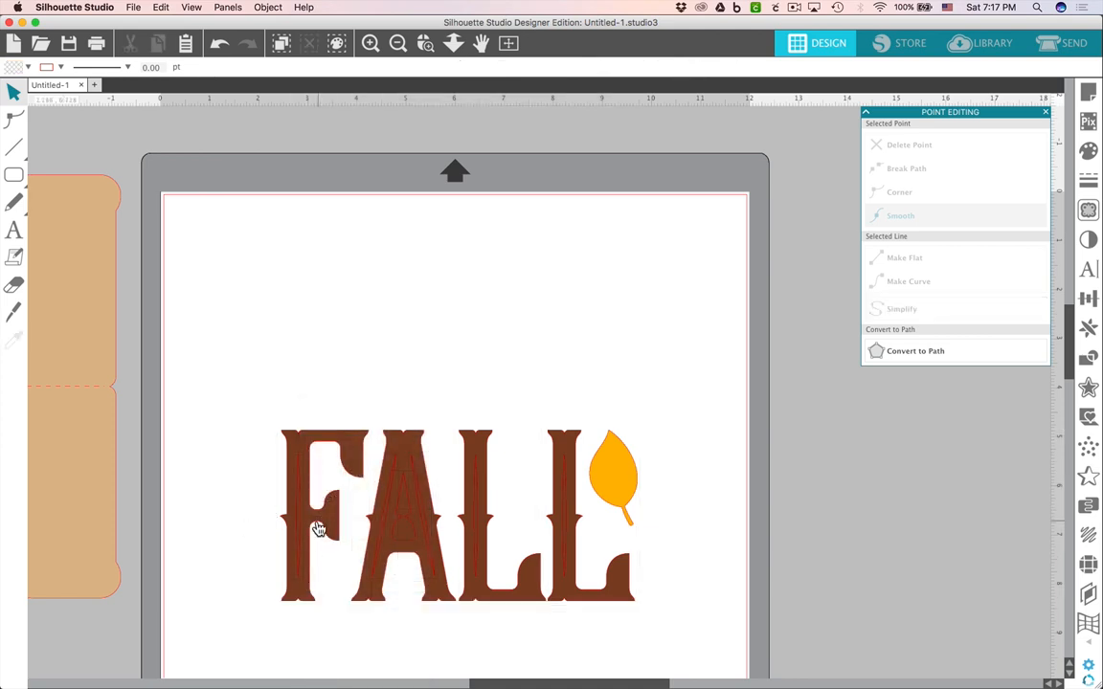
left_click(300, 528)
key("Delete")
Delete the inner decorative stripes from both L letters.
scroll(476, 517, "up", 5)
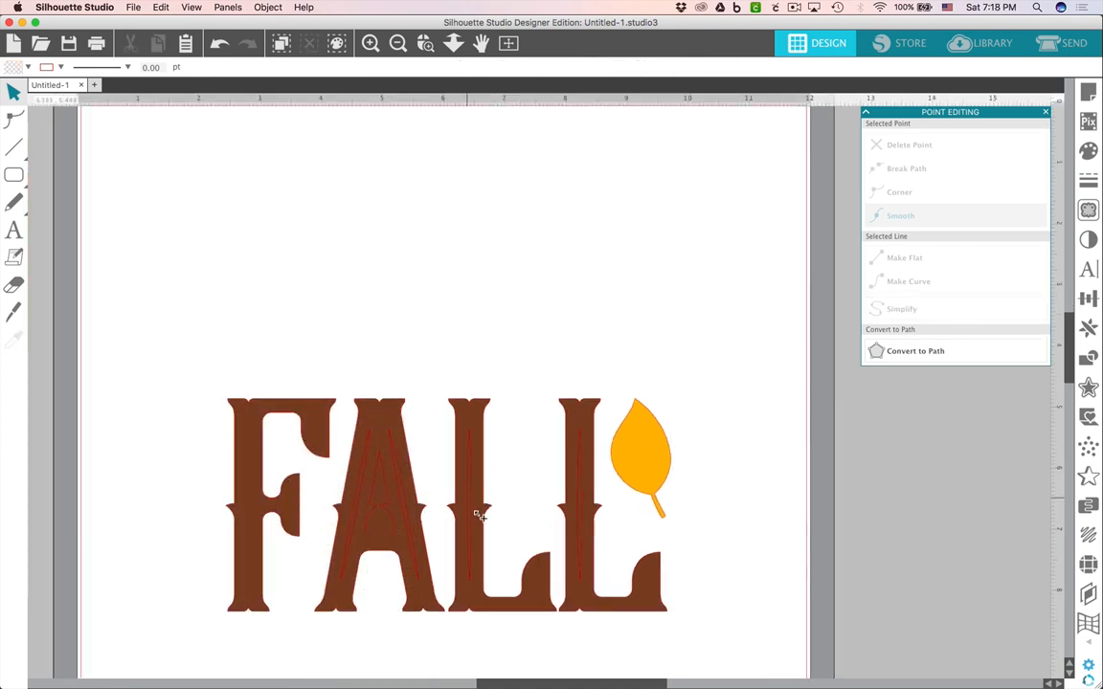
left_click(456, 499)
key("Delete")
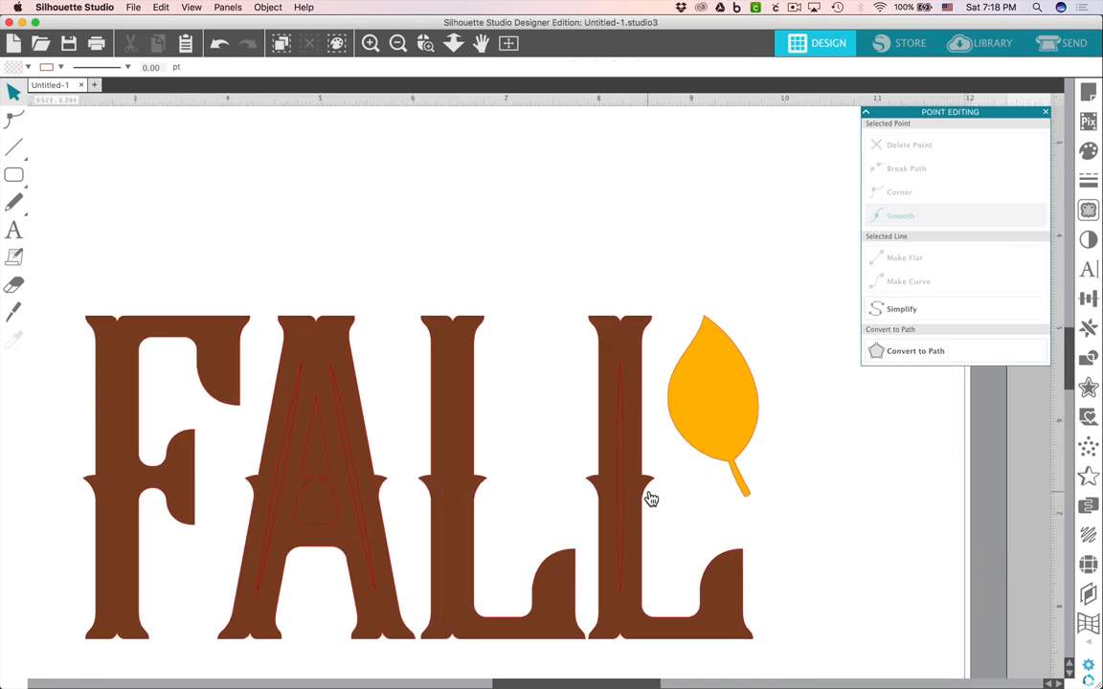
left_click(622, 498)
key("Delete")
Delete the two inner decorative stripes from the letter A.
left_click(352, 468)
key("Delete")
left_click(282, 460)
key("Delete")
Make the letter A and its inner counter into a compound path.
left_click(335, 463)
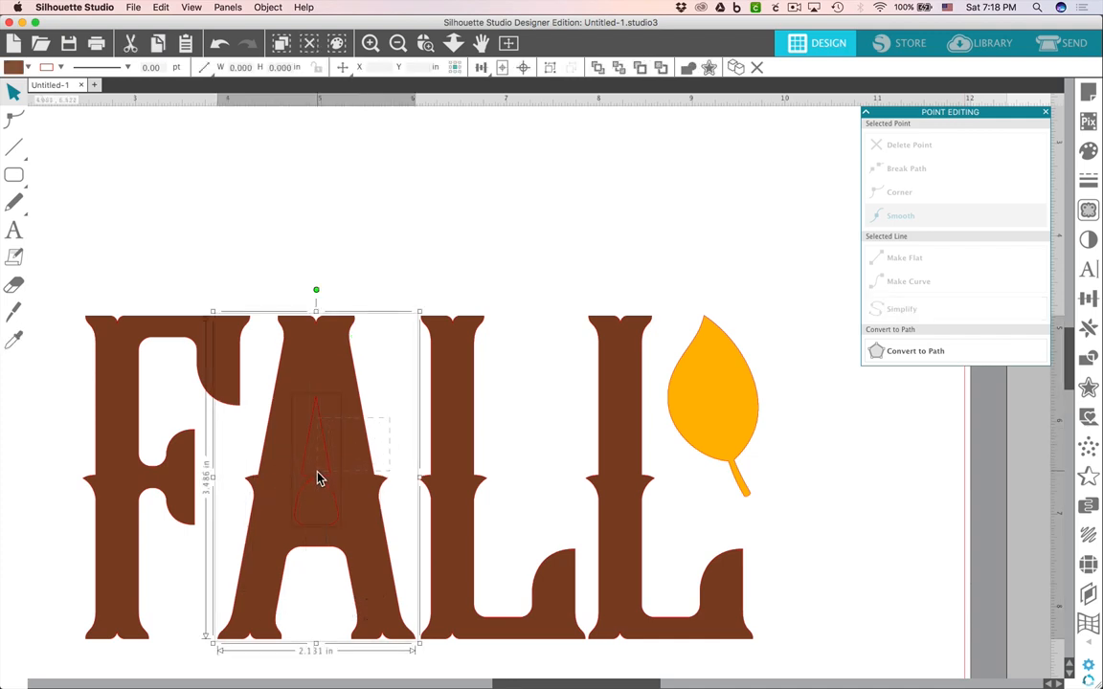
left_click_drag(318, 473, 318, 471)
right_click(328, 470)
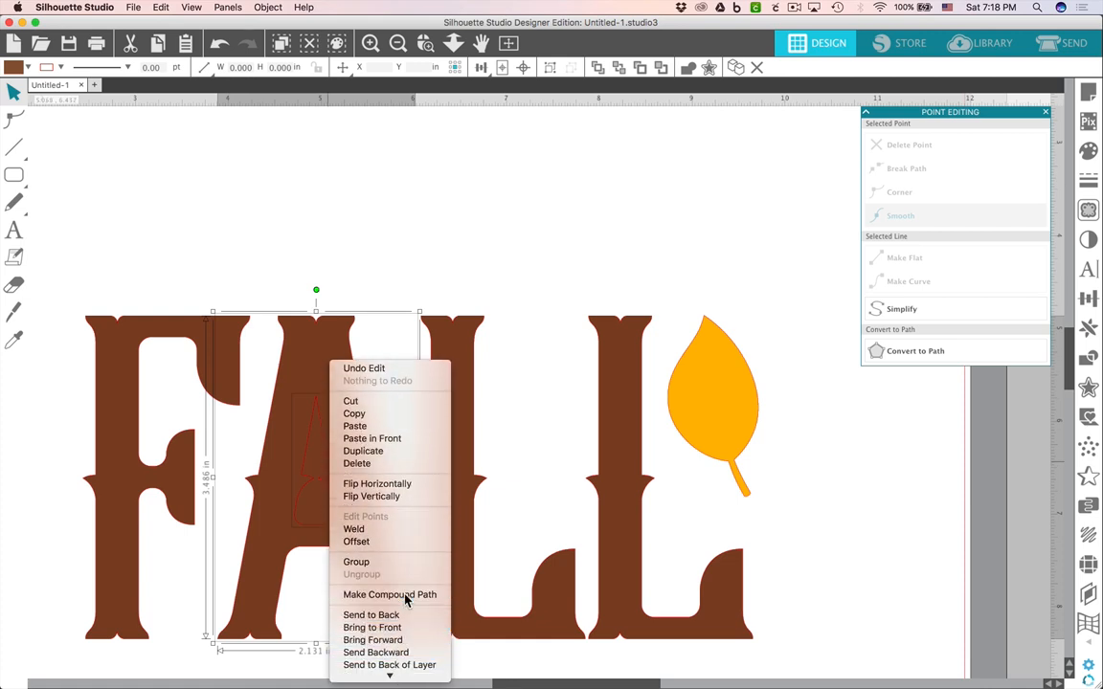
left_click(405, 594)
scroll(400, 279, "down", 5)
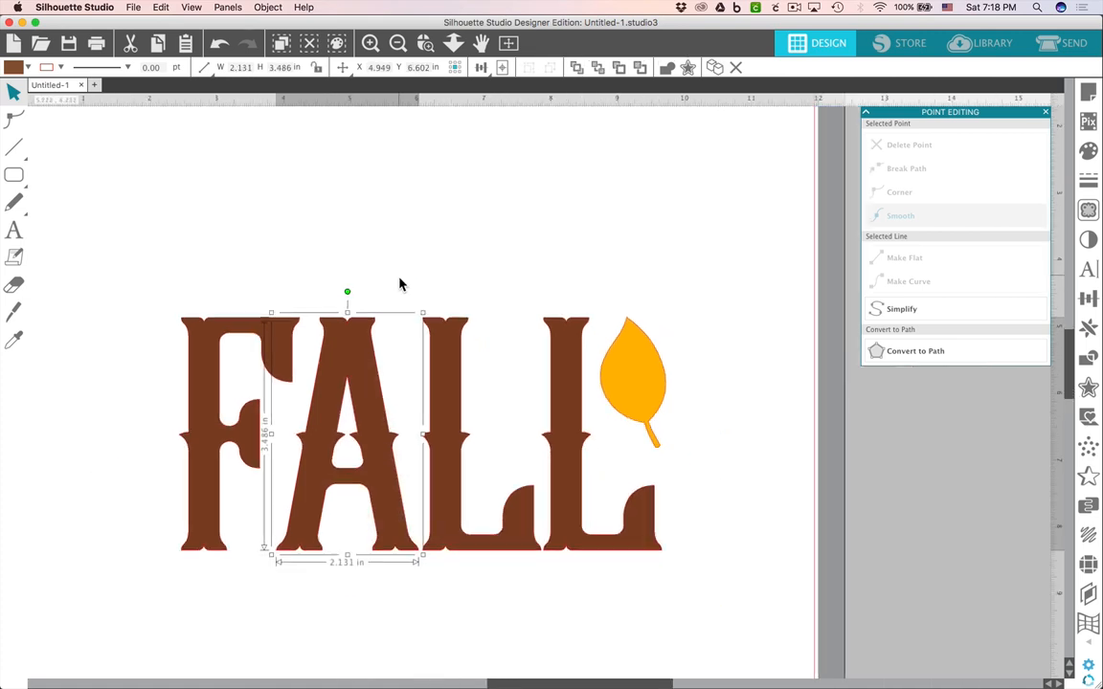